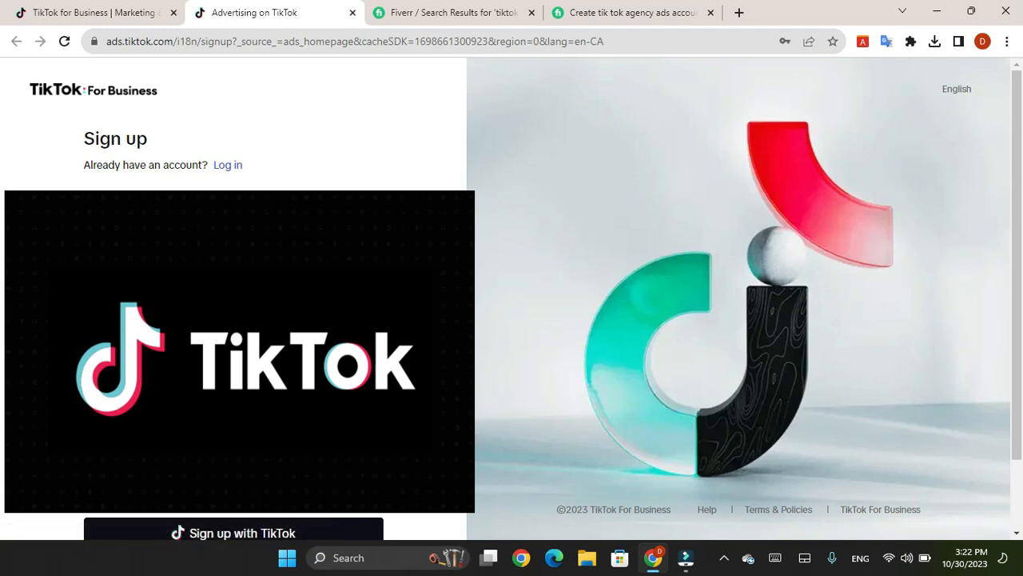
# Step: Submit the TikTok Ads Manager sign-up form with the email, password and both agreements accepted
pyautogui.click(238, 467)
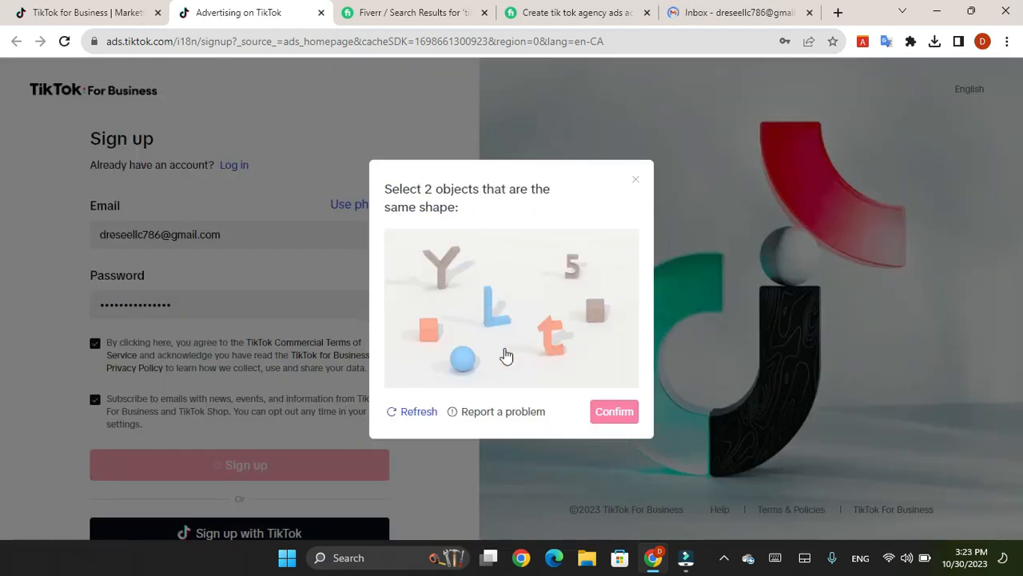
# Step: Solve the shape puzzle by matching the orange and brown cubes, then switch to the Gmail inbox
pyautogui.click(426, 332)
pyautogui.click(596, 312)
pyautogui.click(618, 413)
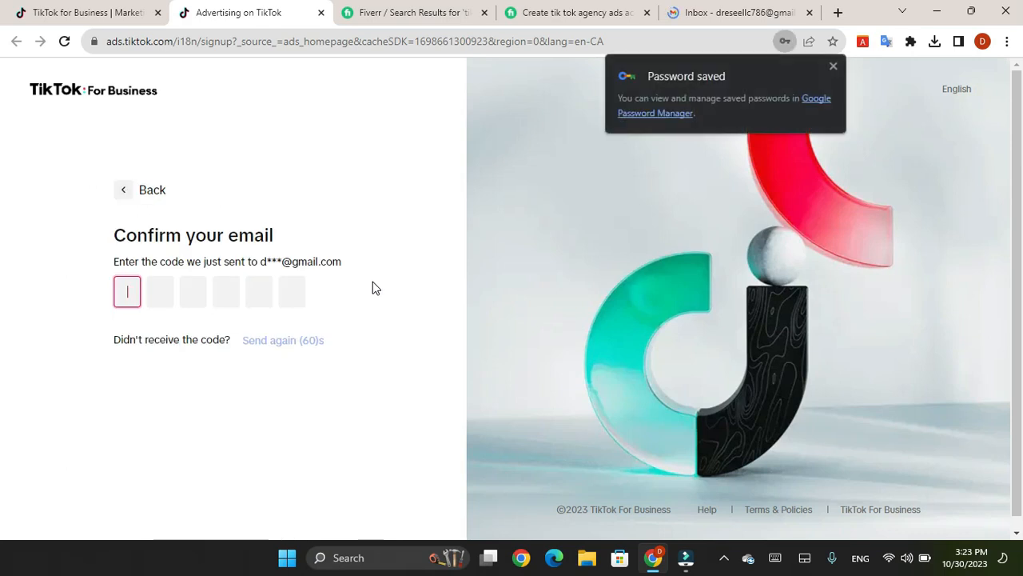
pyautogui.click(771, 6)
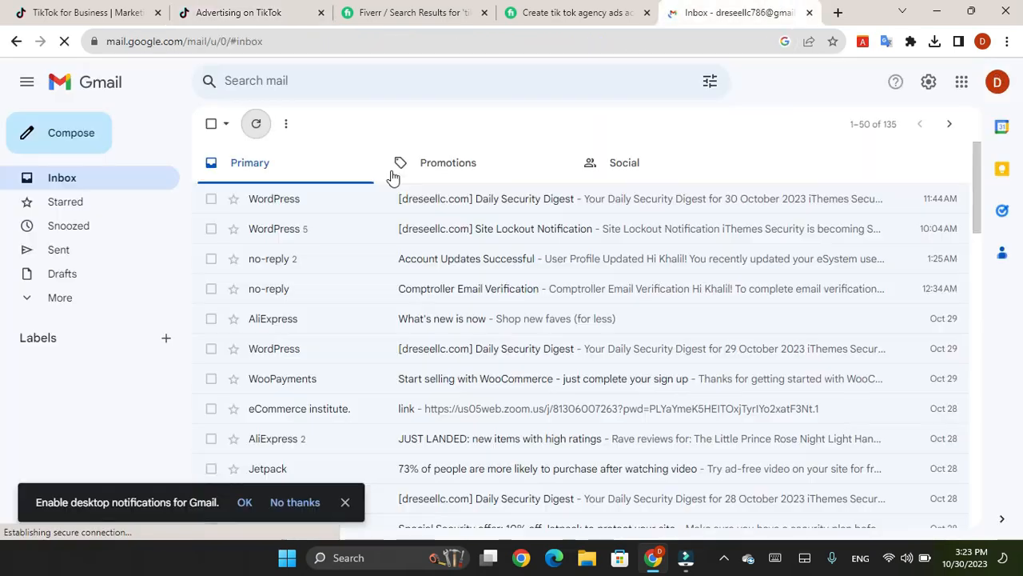
# Step: Refresh Gmail, open the TikTok for Business verification email, and return to the code page
pyautogui.click(256, 128)
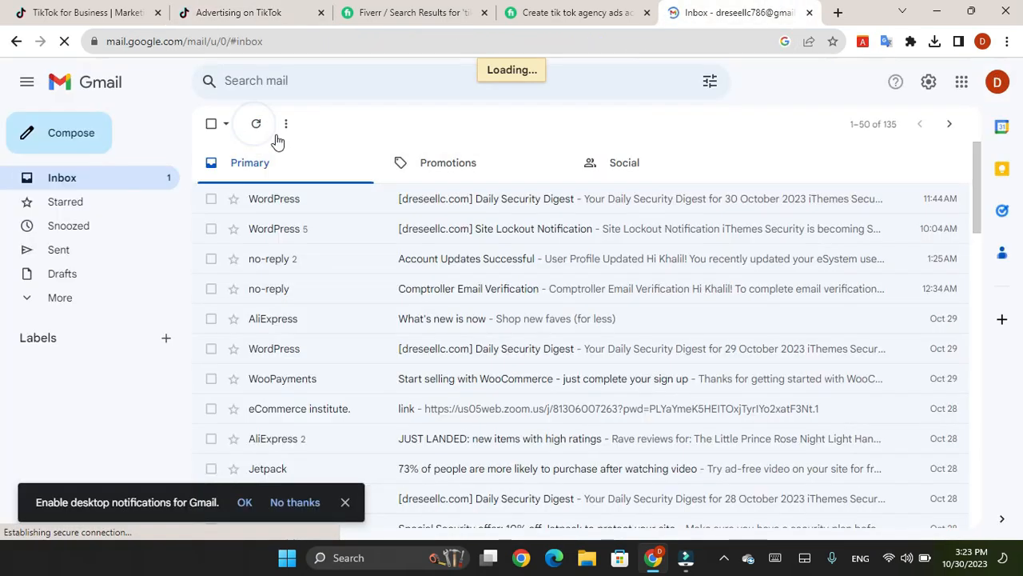
pyautogui.click(484, 206)
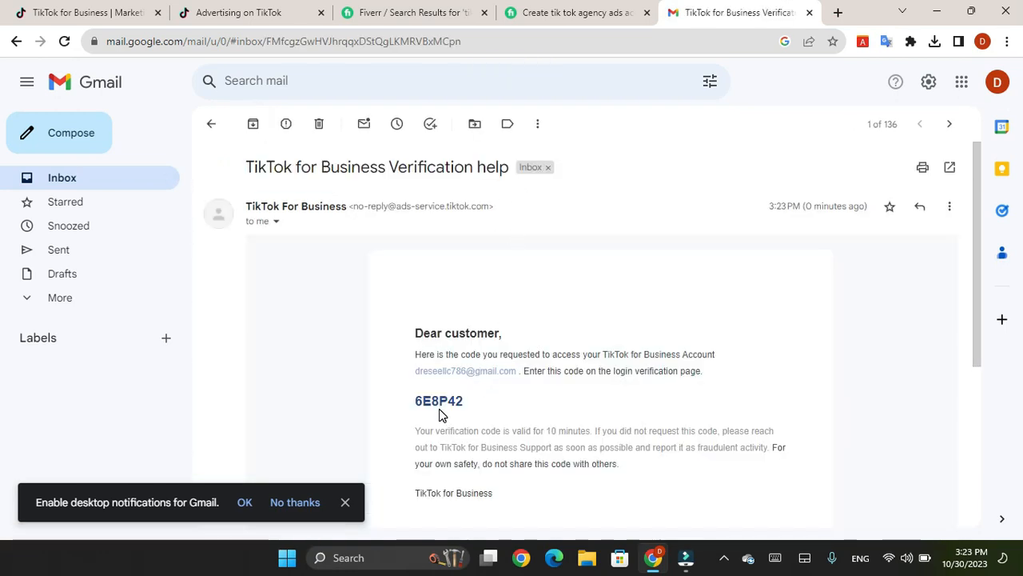
pyautogui.click(558, 8)
pyautogui.click(223, 11)
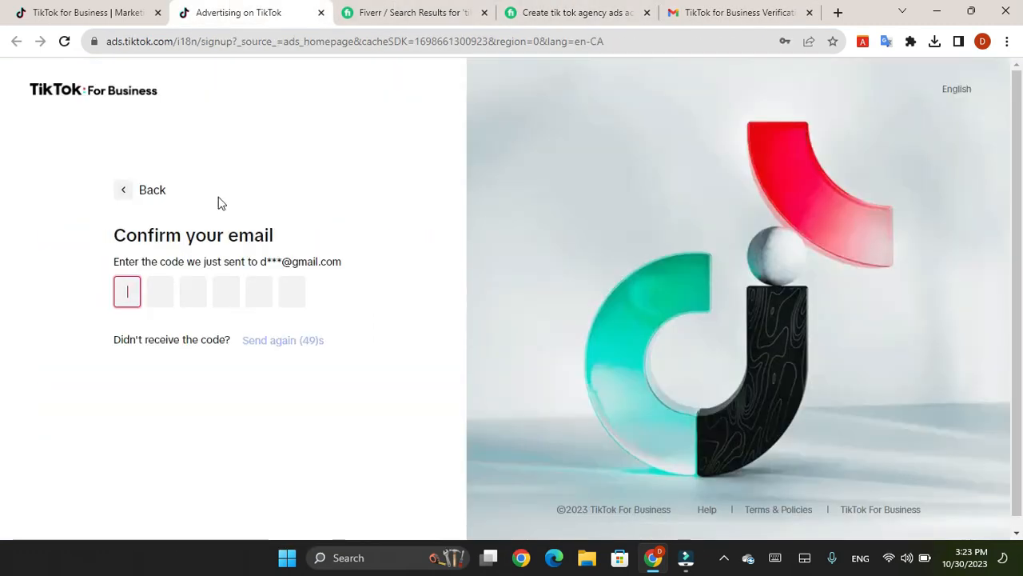
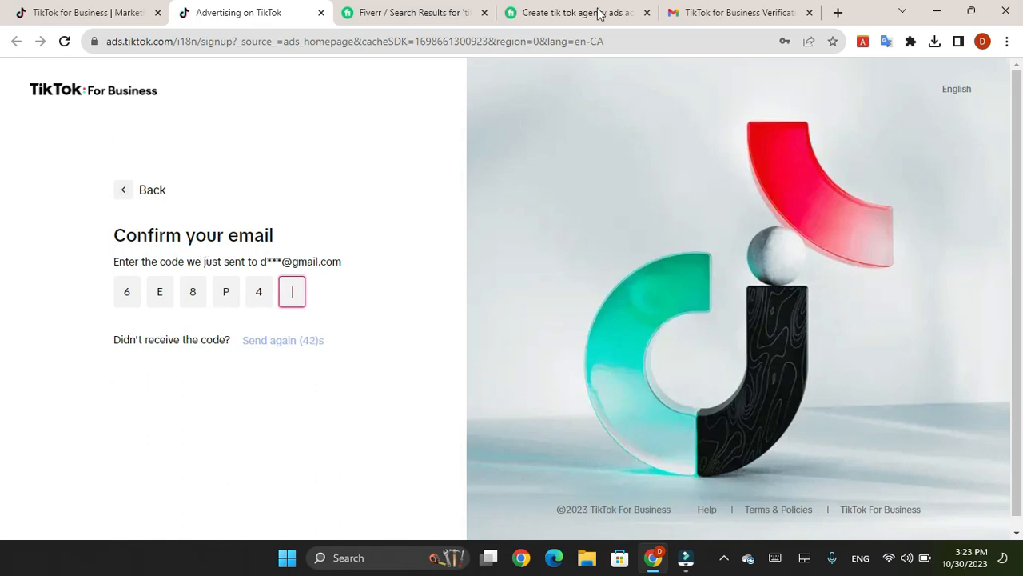
# Step: Enter the emailed verification code, rechecking the email for its final character
pyautogui.click(719, 11)
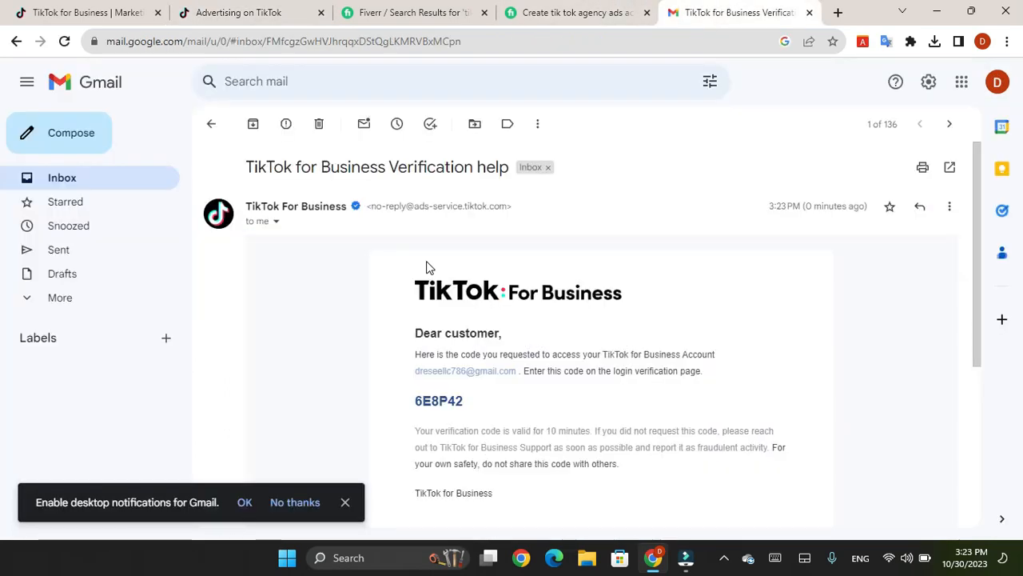
pyautogui.click(231, 6)
pyautogui.write('2')
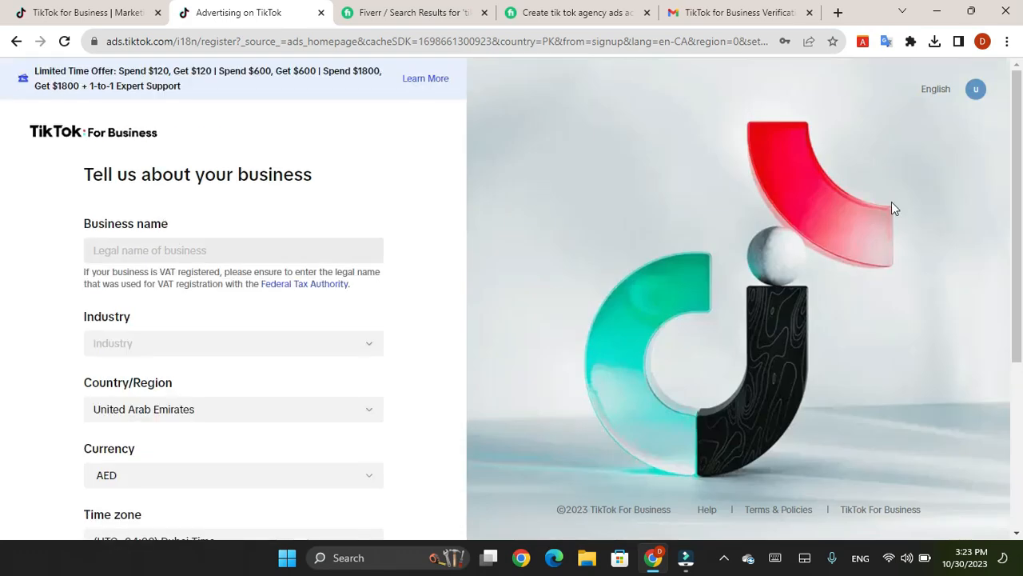
# Step: Enter 'Dresee LLC' as business name and choose E-commerce > Home Decor & Accessories as industry
pyautogui.scroll(-2, 8, 232)
pyautogui.click(210, 159)
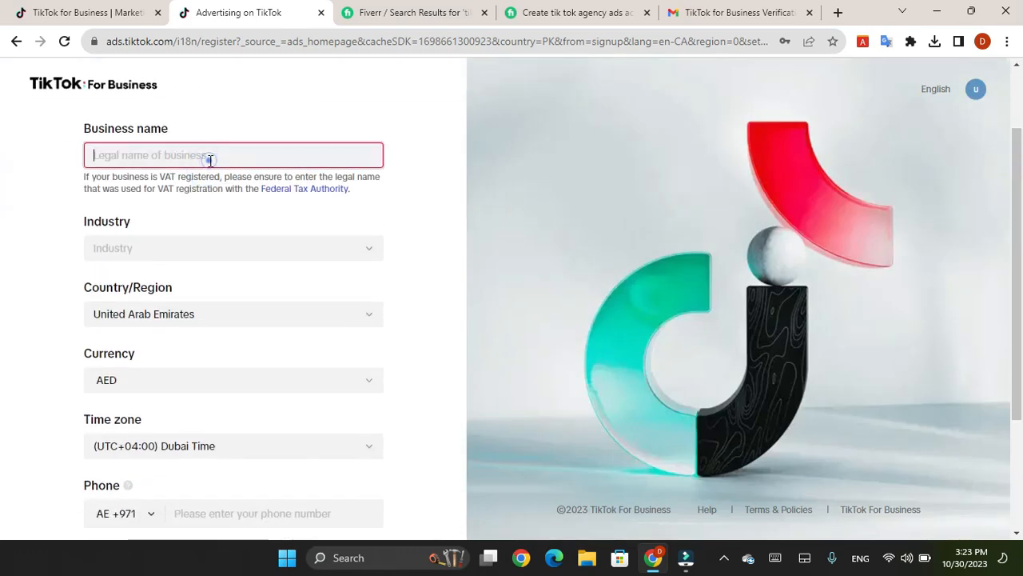
pyautogui.write('Dr')
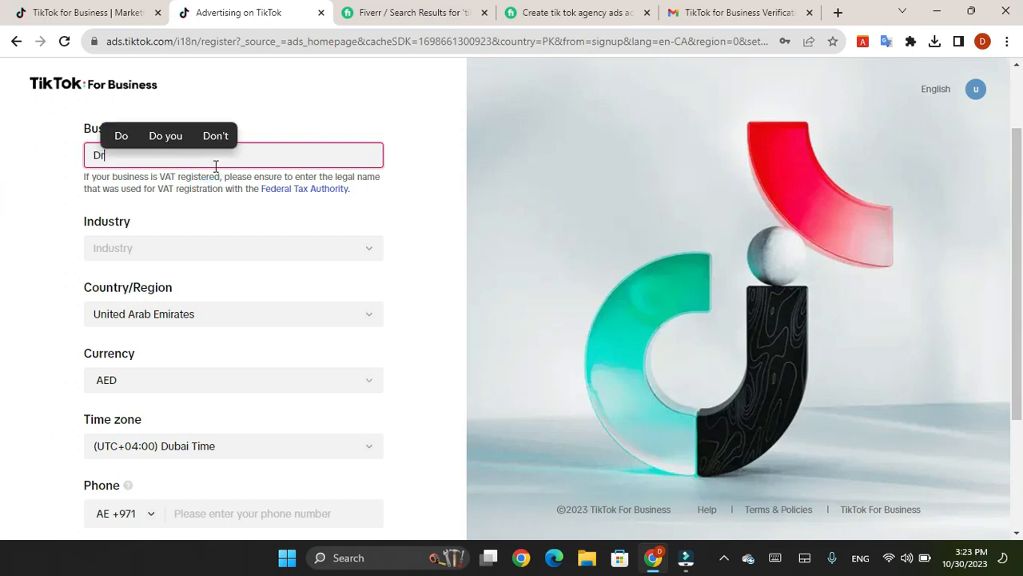
pyautogui.write('esee LLC')
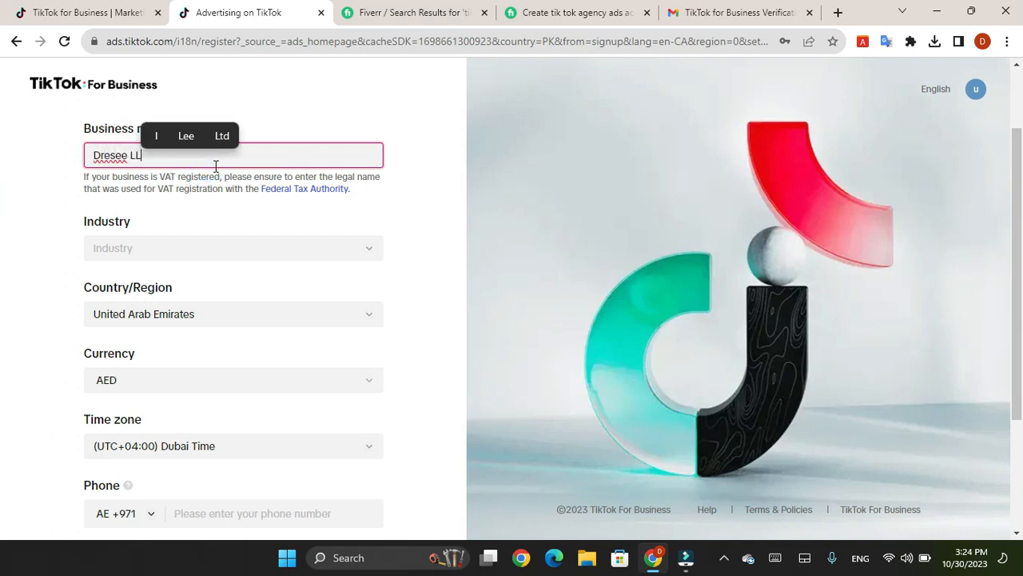
pyautogui.click(144, 242)
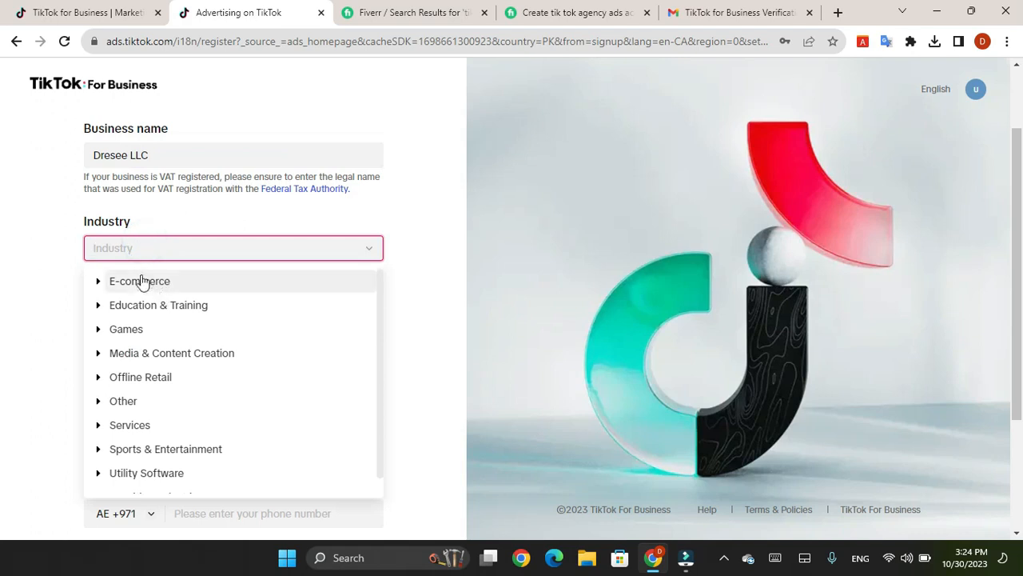
pyautogui.click(138, 277)
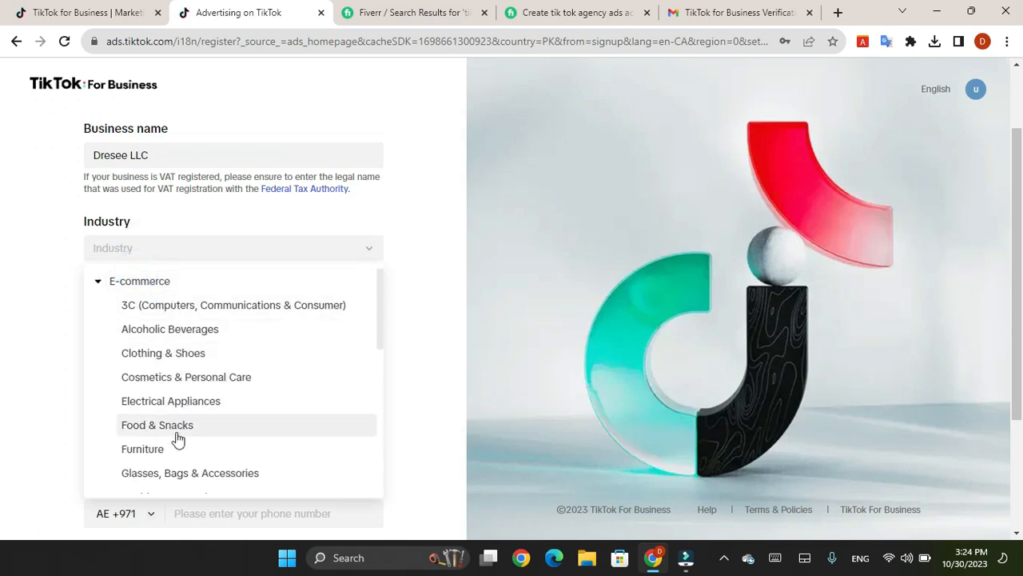
pyautogui.scroll(-3, 197, 460)
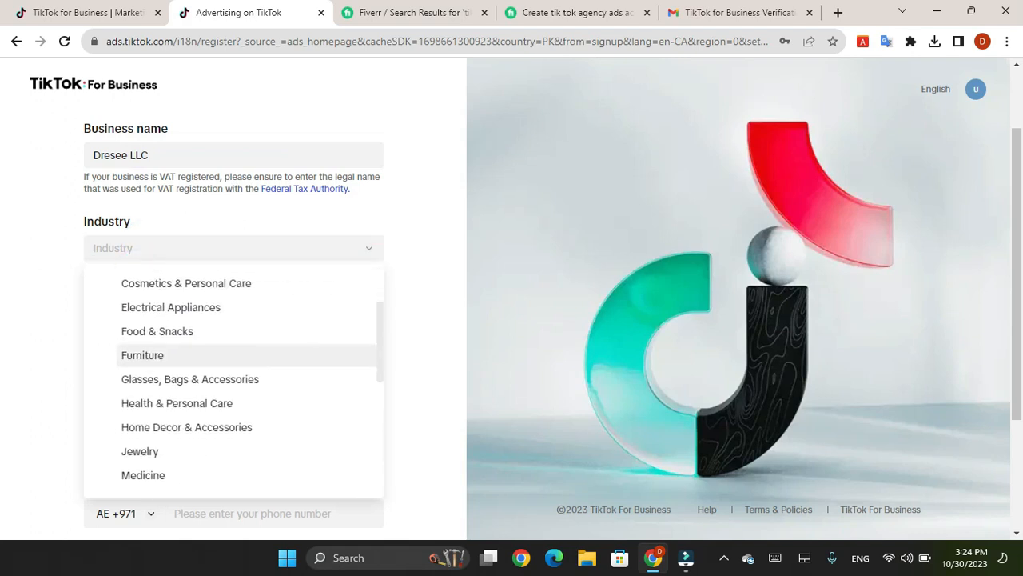
pyautogui.scroll(-2, 160, 340)
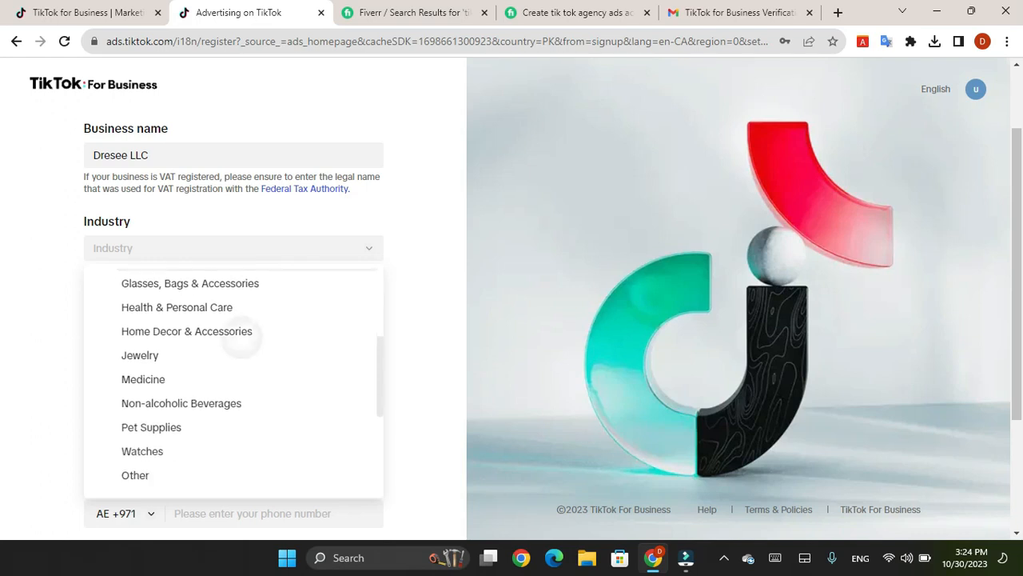
pyautogui.click(160, 334)
# Step: Change the country to United States and keep USD as the currency
pyautogui.click(194, 320)
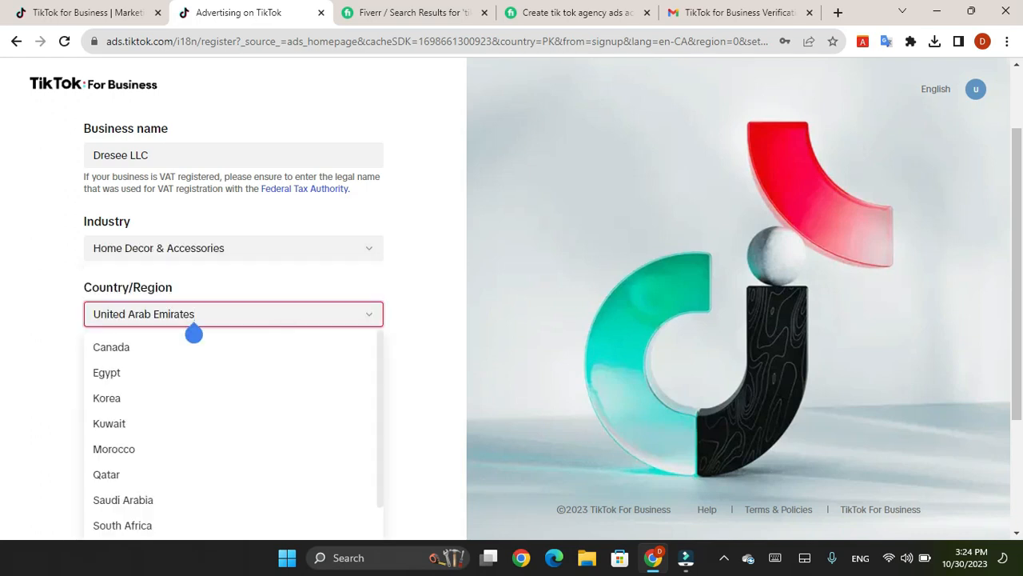
pyautogui.press('BackSpace')
pyautogui.press('BackSpace')
pyautogui.press('BackSpace')
pyautogui.press('BackSpace')
pyautogui.press('BackSpace')
pyautogui.press('BackSpace')
pyautogui.press('BackSpace')
pyautogui.press('BackSpace')
pyautogui.press('BackSpace')
pyautogui.press('BackSpace')
pyautogui.press('BackSpace')
pyautogui.press('BackSpace')
pyautogui.press('BackSpace')
pyautogui.press('BackSpace')
pyautogui.press('BackSpace')
pyautogui.press('BackSpace')
pyautogui.press('BackSpace')
pyautogui.press('BackSpace')
pyautogui.press('BackSpace')
pyautogui.press('BackSpace')
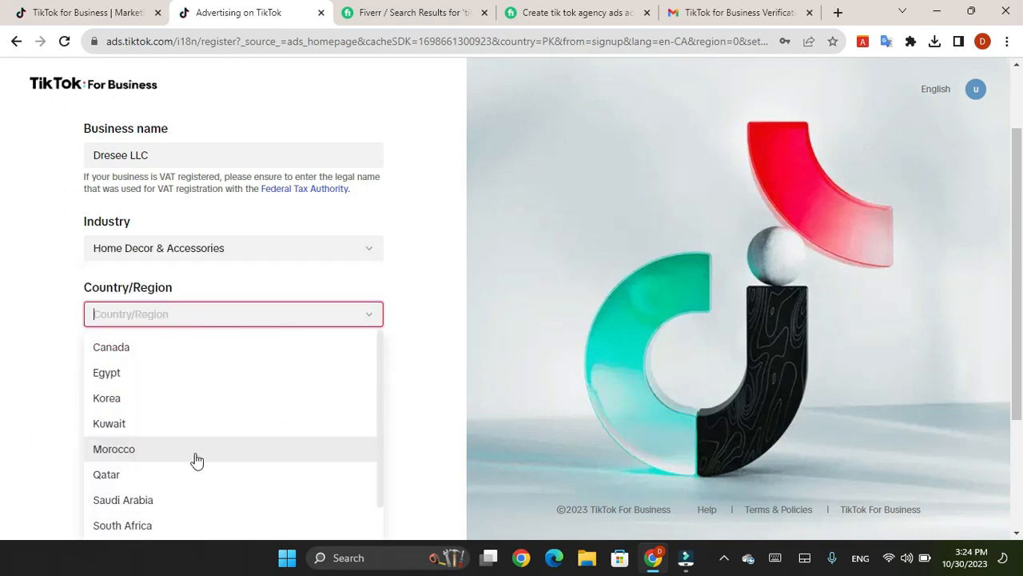
pyautogui.write('UNI')
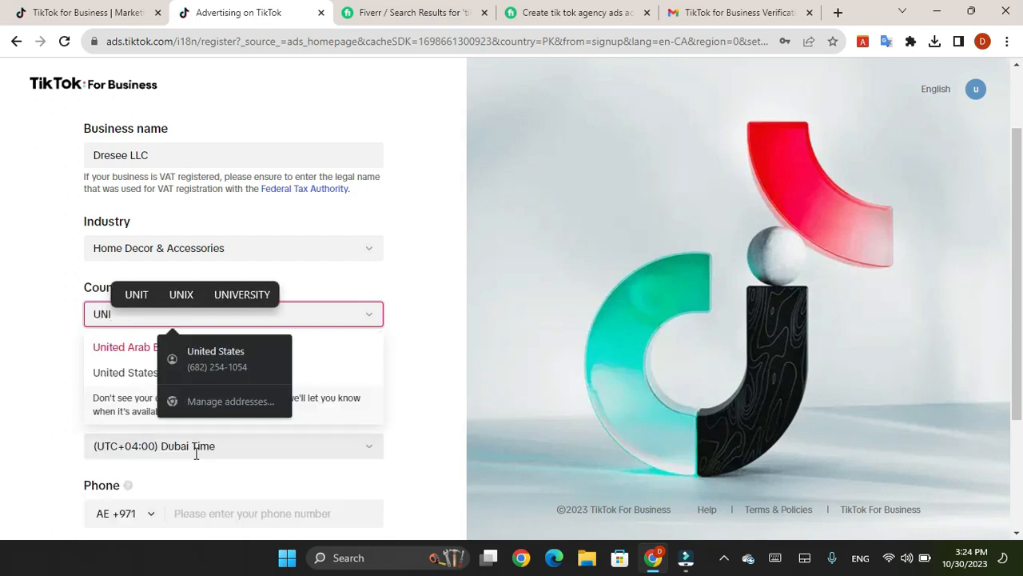
pyautogui.press('Down')
pyautogui.press('Return')
pyautogui.click(233, 353)
pyautogui.click(234, 353)
pyautogui.scroll(-3, 234, 353)
# Step: Autofill the saved phone number, accept the advertising terms and submit the business details
pyautogui.click(240, 337)
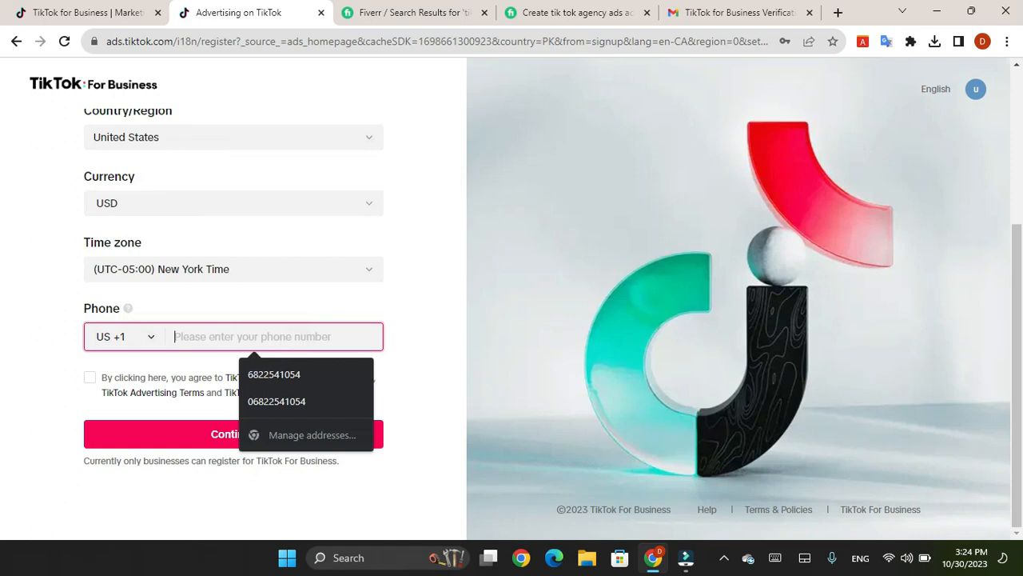
pyautogui.click(260, 376)
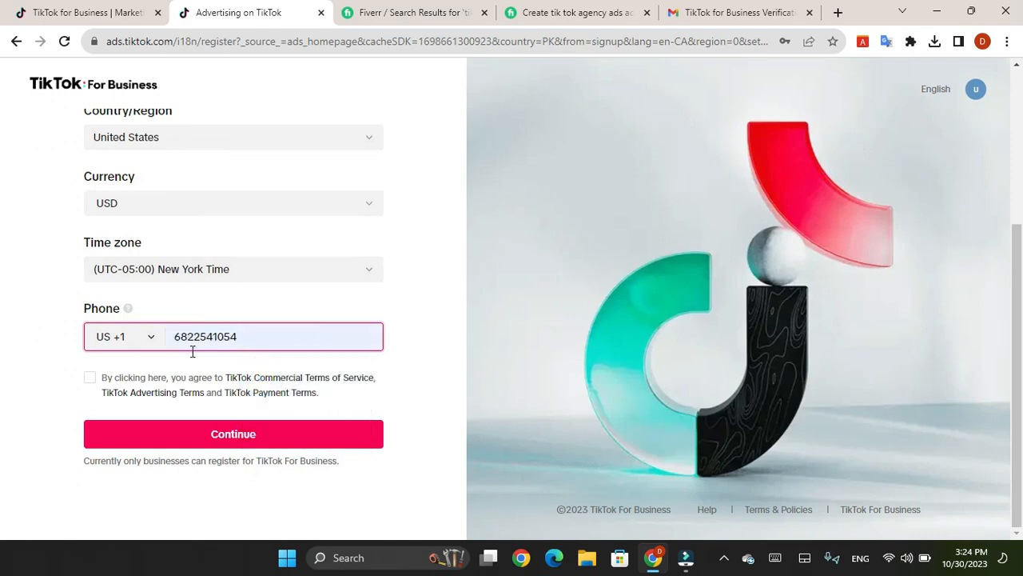
pyautogui.click(90, 379)
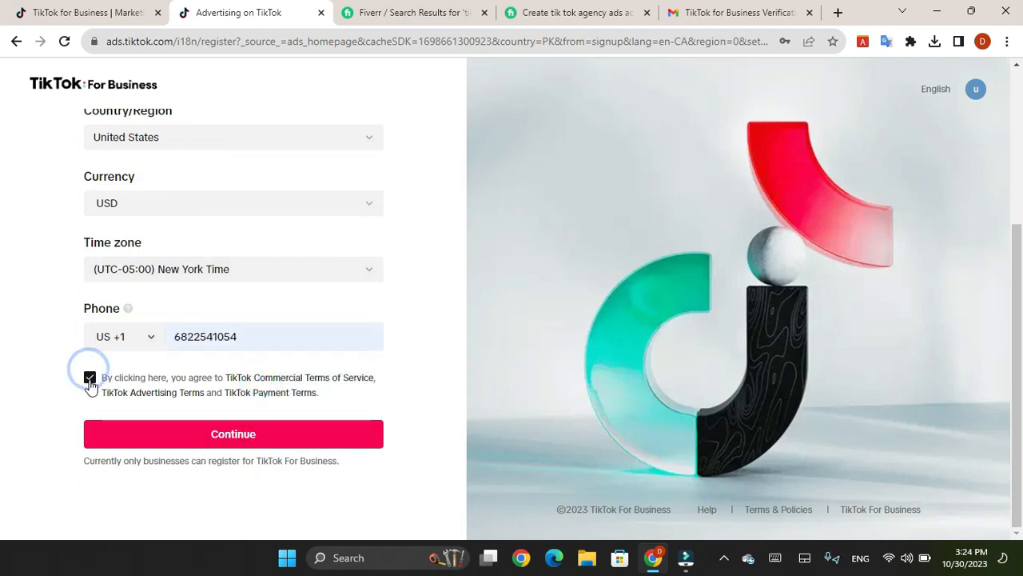
pyautogui.click(276, 440)
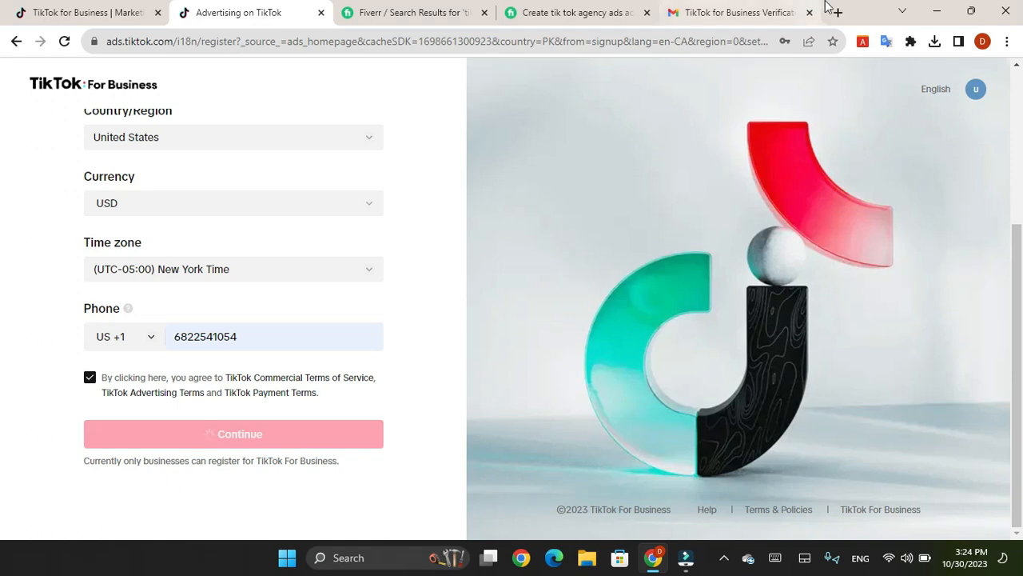
pyautogui.click(767, 12)
pyautogui.click(838, 12)
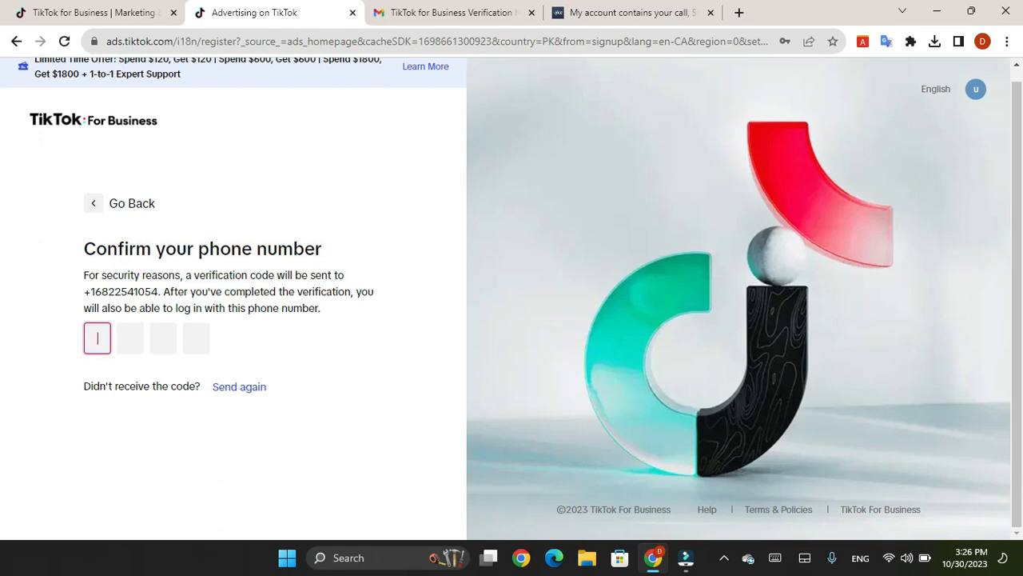
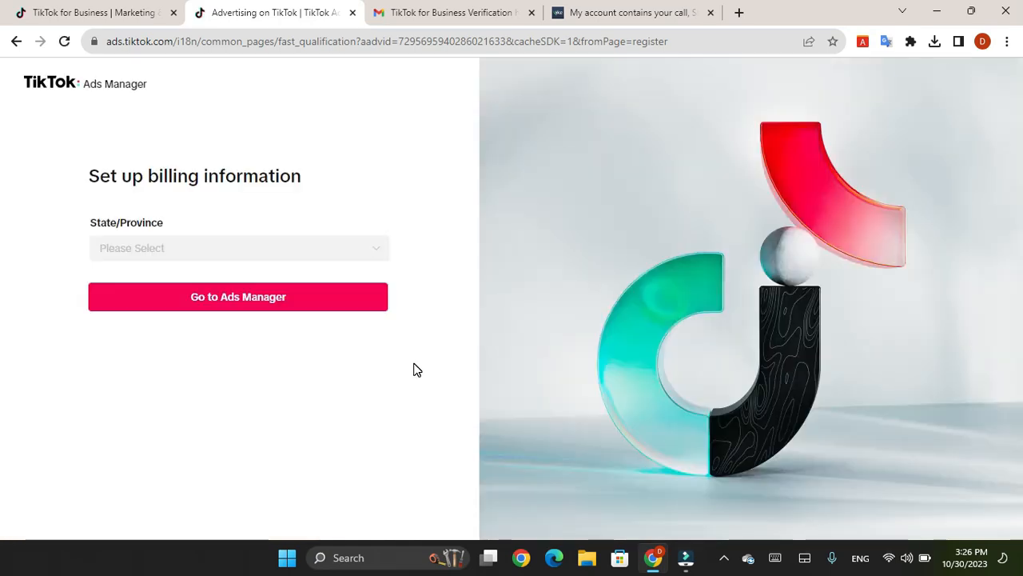
# Step: Accept the anti-discrimination ad policy and set the billing state to Texas
pyautogui.click(293, 248)
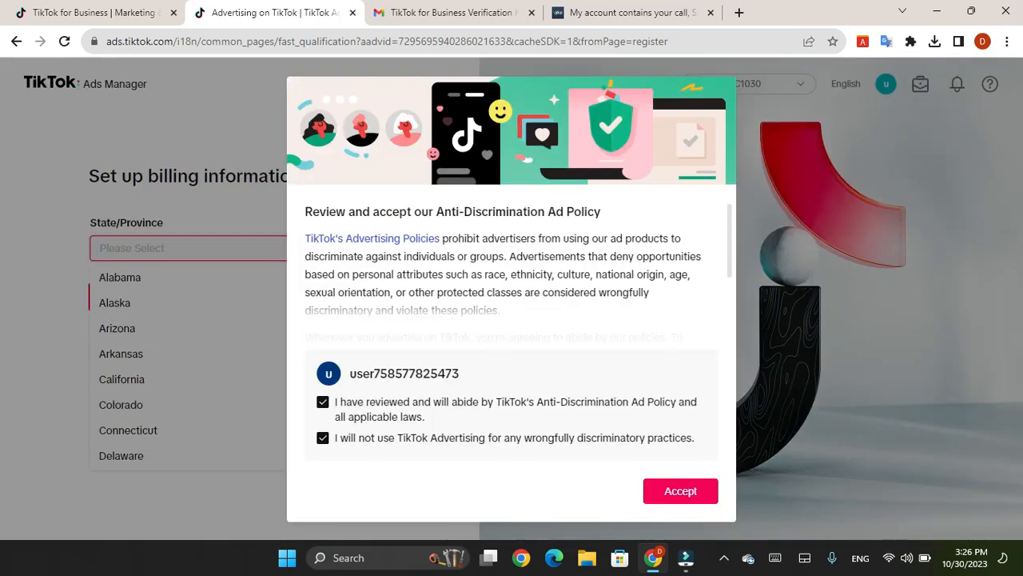
pyautogui.click(680, 491)
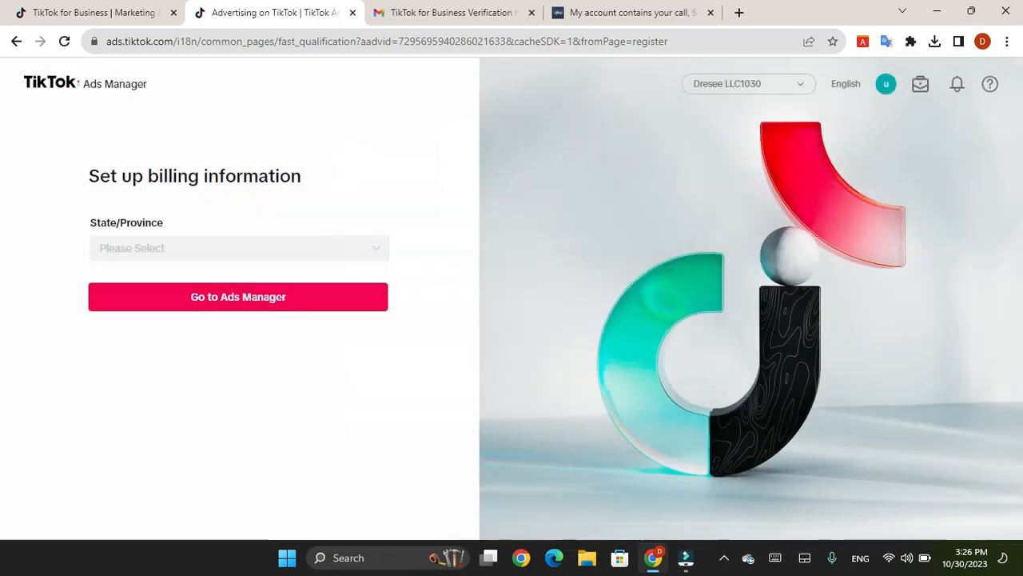
pyautogui.click(240, 248)
pyautogui.scroll(-4, 240, 368)
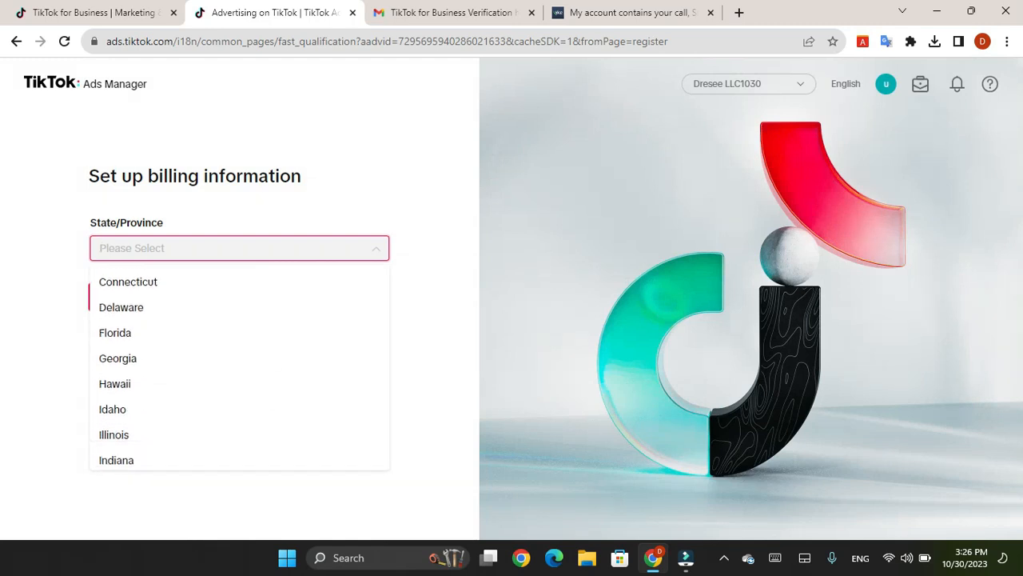
pyautogui.scroll(-2, 240, 367)
pyautogui.write('RT')
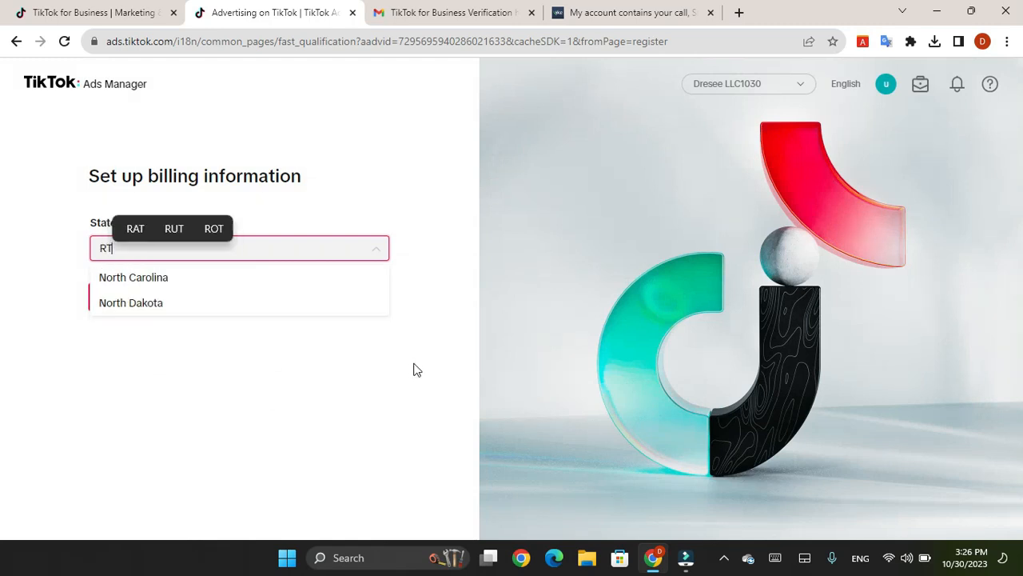
pyautogui.press('BackSpace')
pyautogui.press('BackSpace')
pyautogui.write('T')
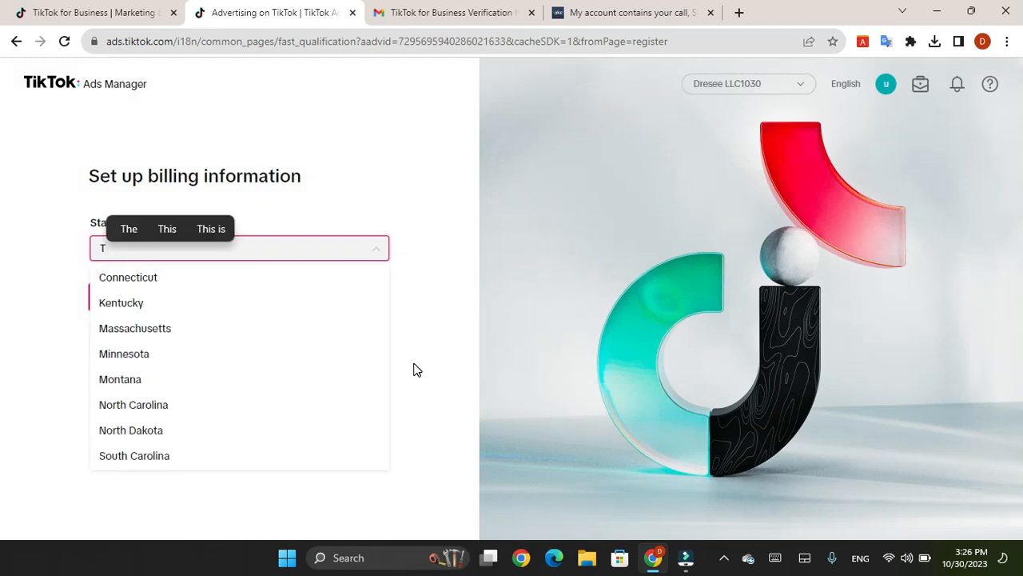
pyautogui.scroll(-3, 414, 369)
pyautogui.click(113, 329)
# Step: Go to Ads Manager, open Business Center in a new tab, and close leftover tabs
pyautogui.click(237, 296)
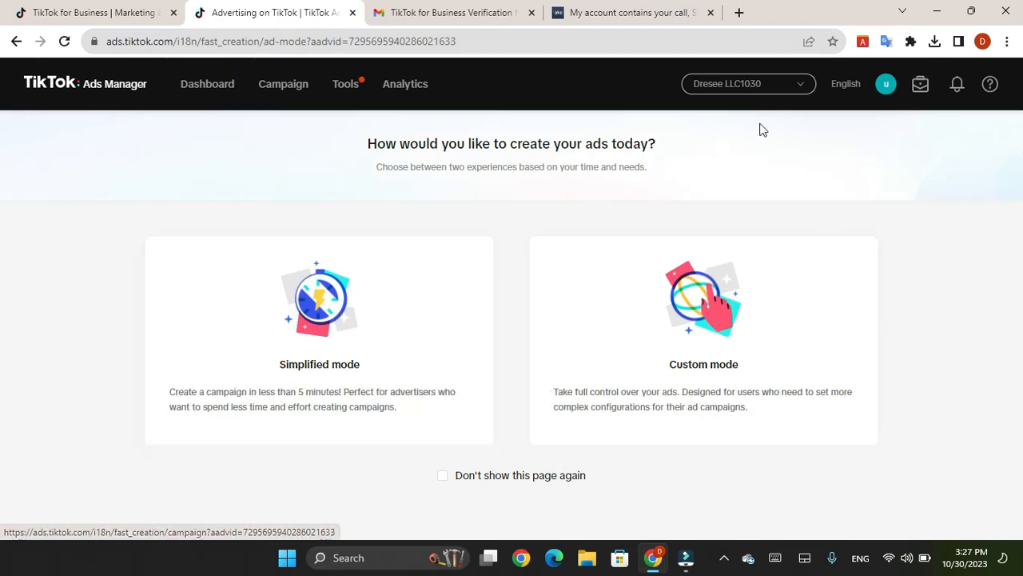
pyautogui.click(793, 85)
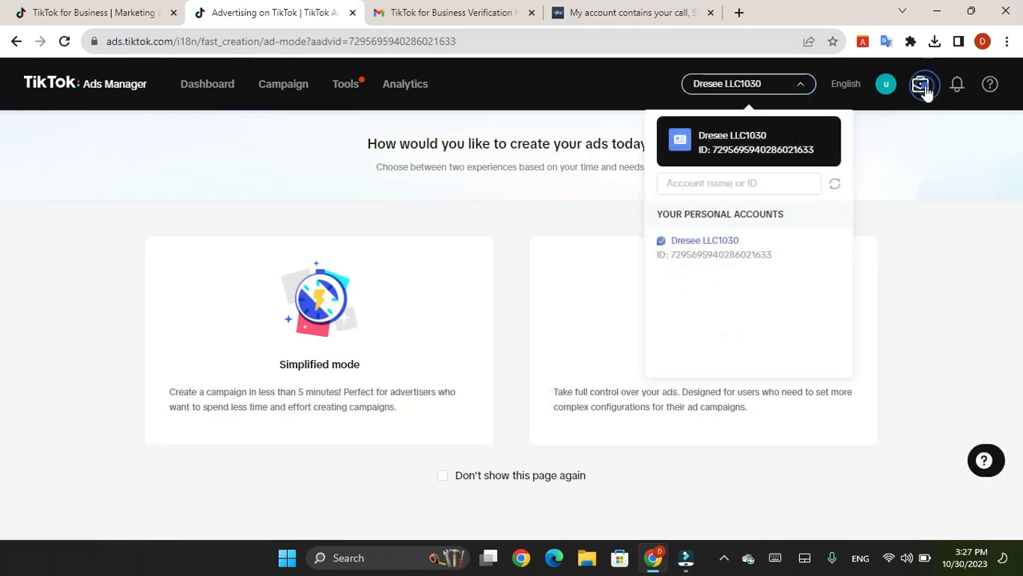
pyautogui.click(925, 90)
pyautogui.click(592, 13)
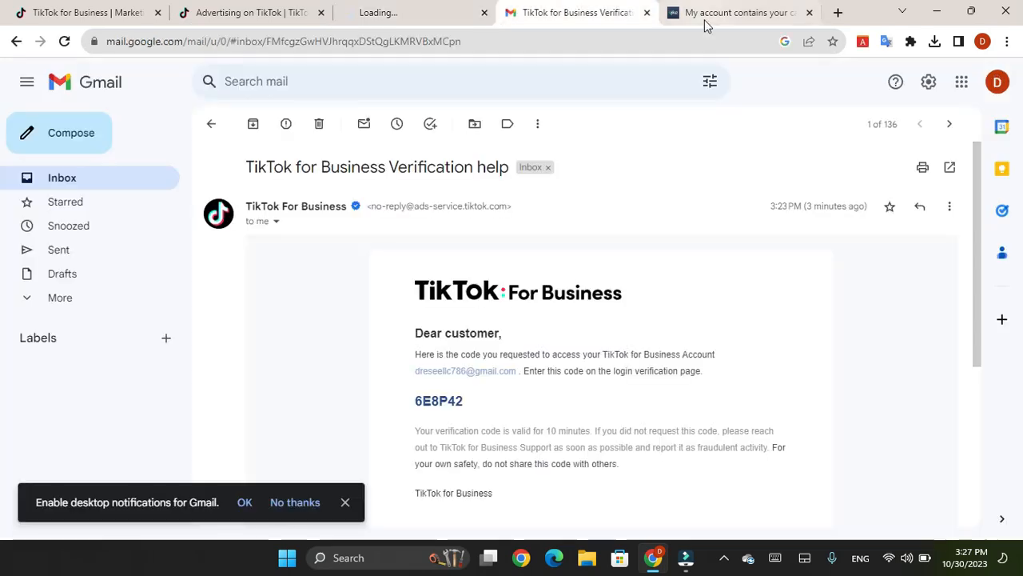
pyautogui.click(649, 13)
pyautogui.click(568, 10)
pyautogui.click(647, 13)
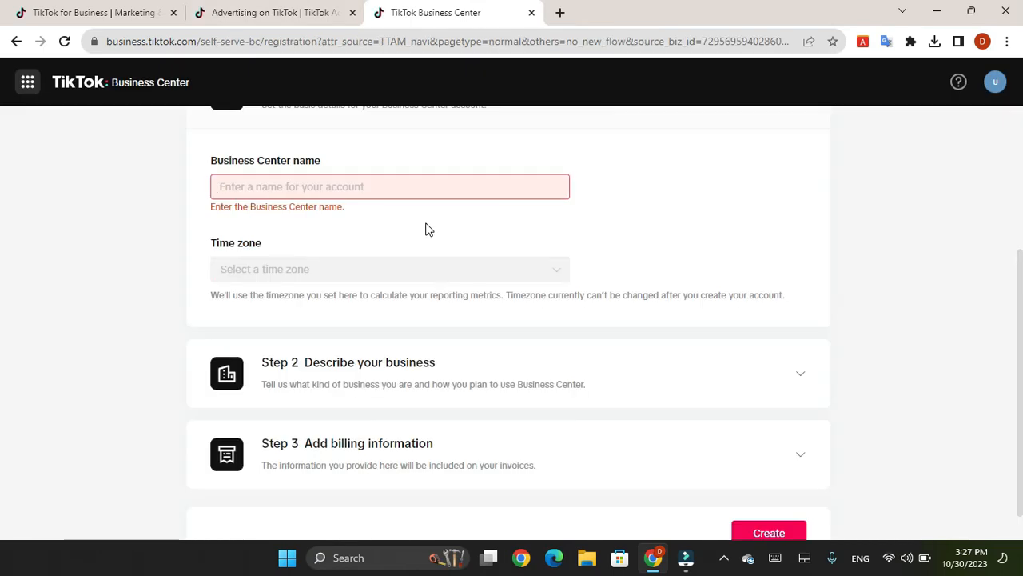
# Step: Type 'Dresee llc' as the Business Center name and pick the (UTC-05:00) New York Time zone
pyautogui.write('Dresee')
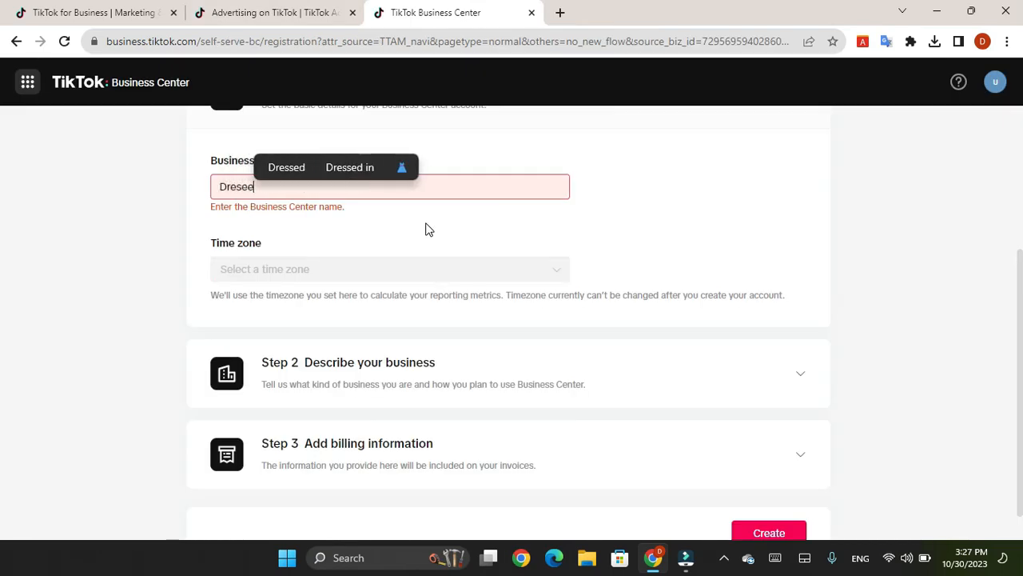
pyautogui.write(' llc')
pyautogui.press('Tab')
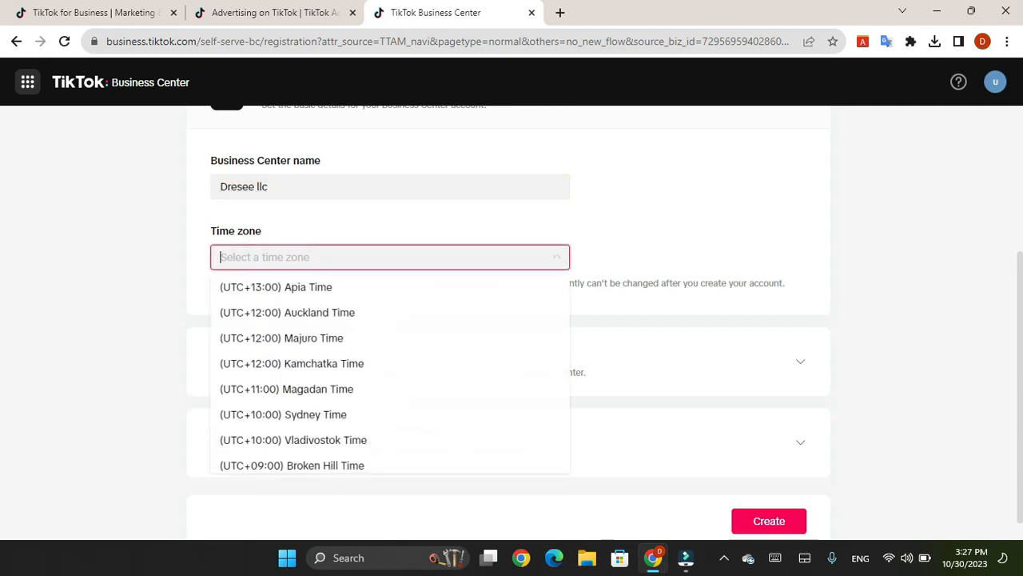
pyautogui.scroll(-7, 390, 376)
pyautogui.scroll(-3, 390, 376)
pyautogui.scroll(-3, 390, 376)
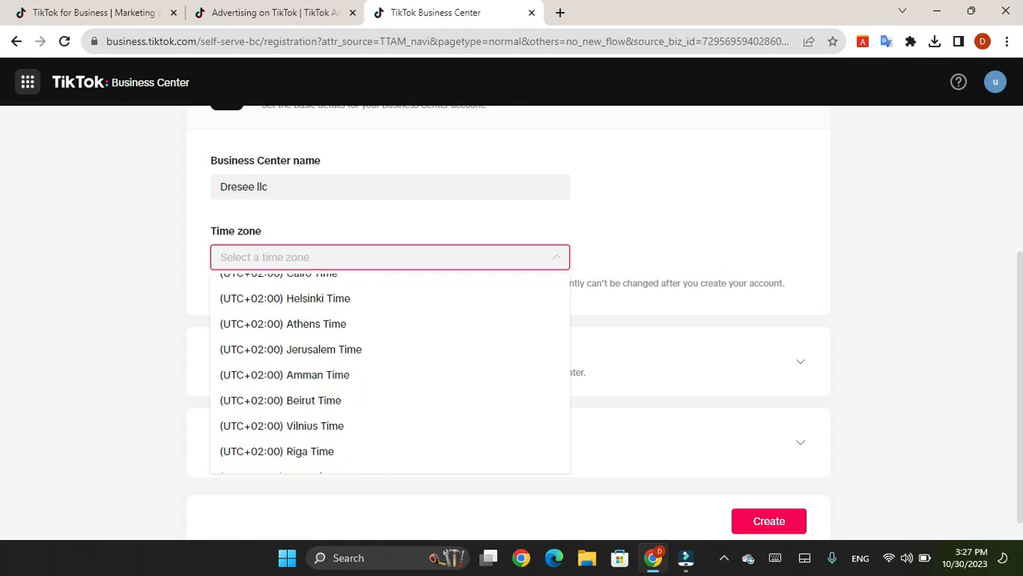
pyautogui.scroll(-4, 390, 376)
pyautogui.scroll(-1, 390, 376)
pyautogui.scroll(-8, 390, 372)
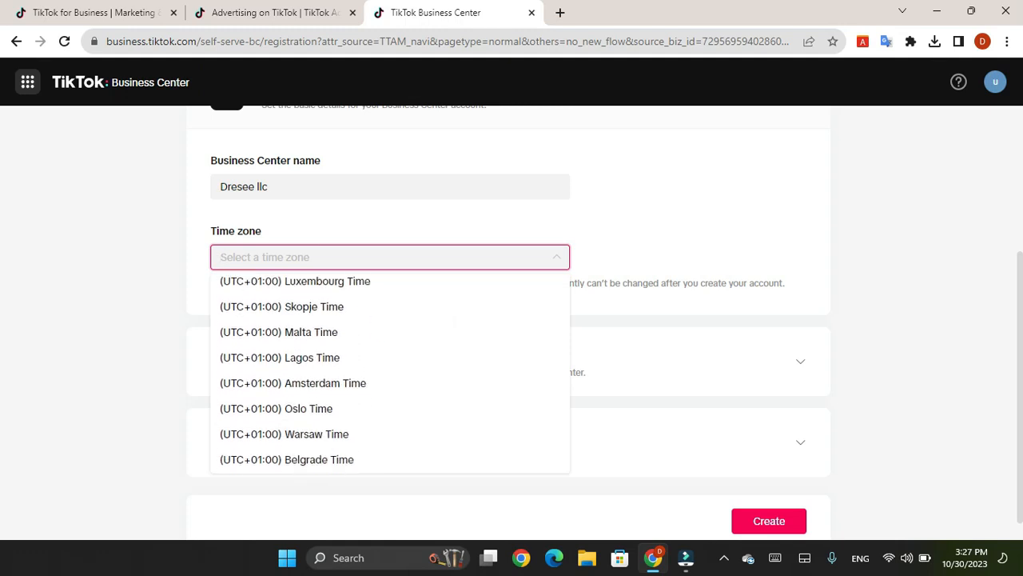
pyautogui.scroll(-7, 390, 372)
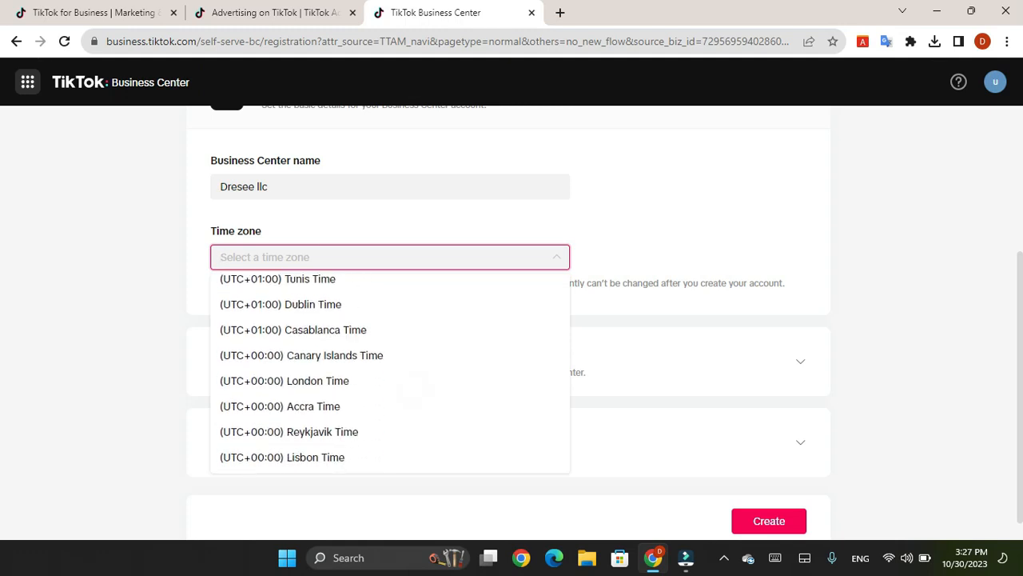
pyautogui.scroll(-5, 390, 372)
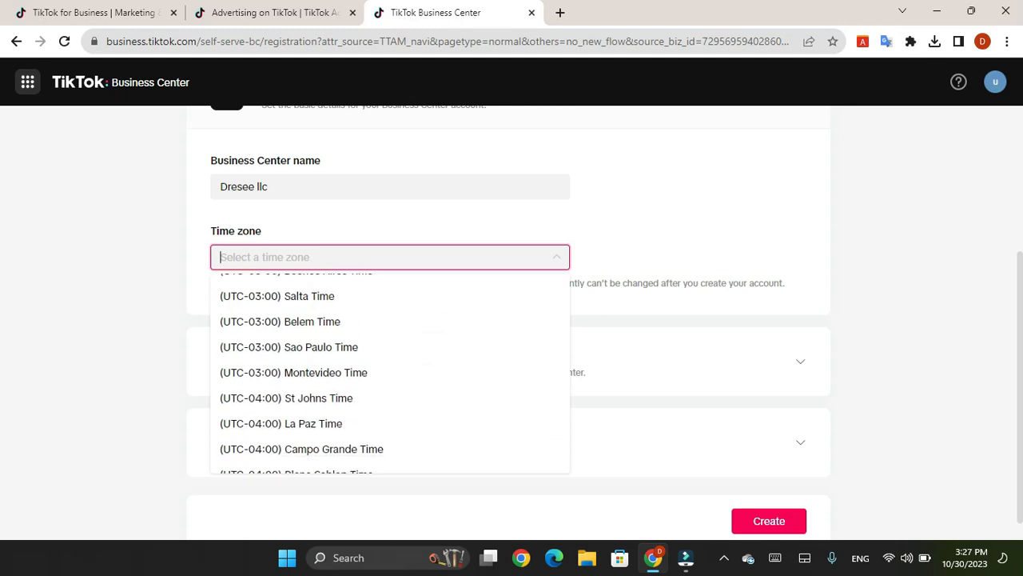
pyautogui.scroll(-4, 390, 372)
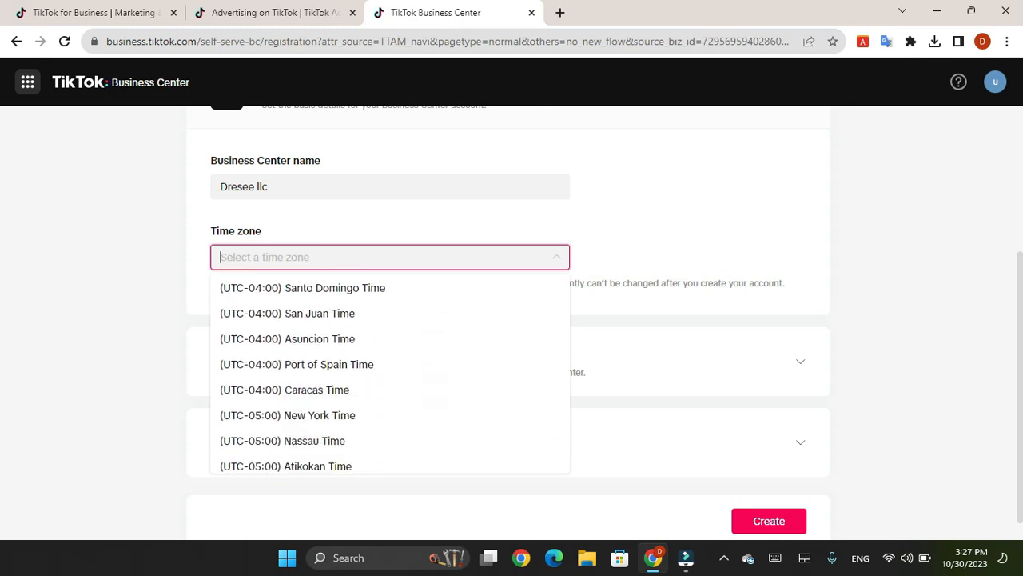
pyautogui.scroll(1, 390, 371)
pyautogui.click(320, 343)
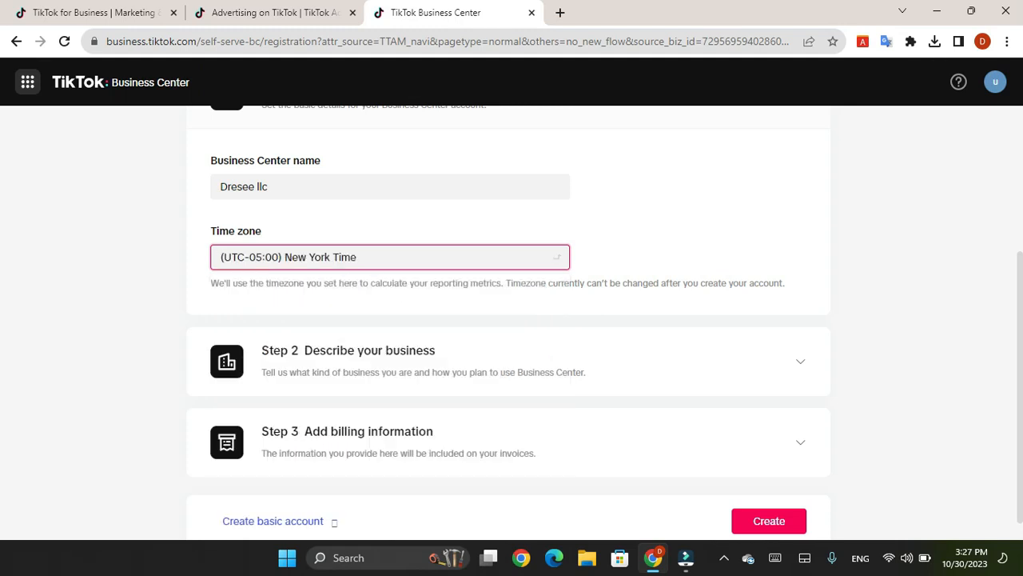
pyautogui.scroll(-1, 521, 323)
# Step: In Step 2, enter company name 'dresee llc' and website 'dreseellc.com'
pyautogui.click(509, 336)
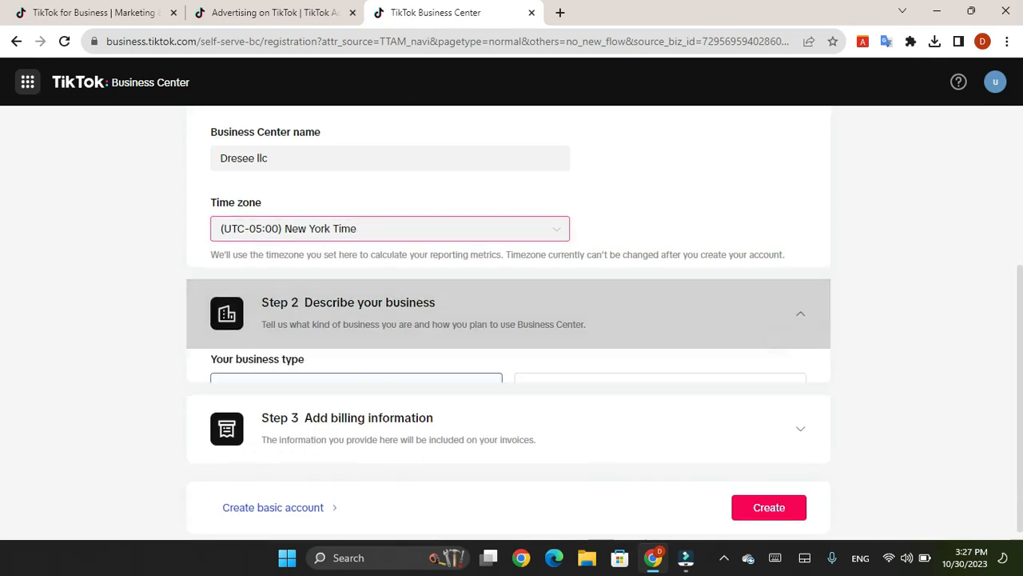
pyautogui.scroll(-2, 508, 323)
pyautogui.click(390, 262)
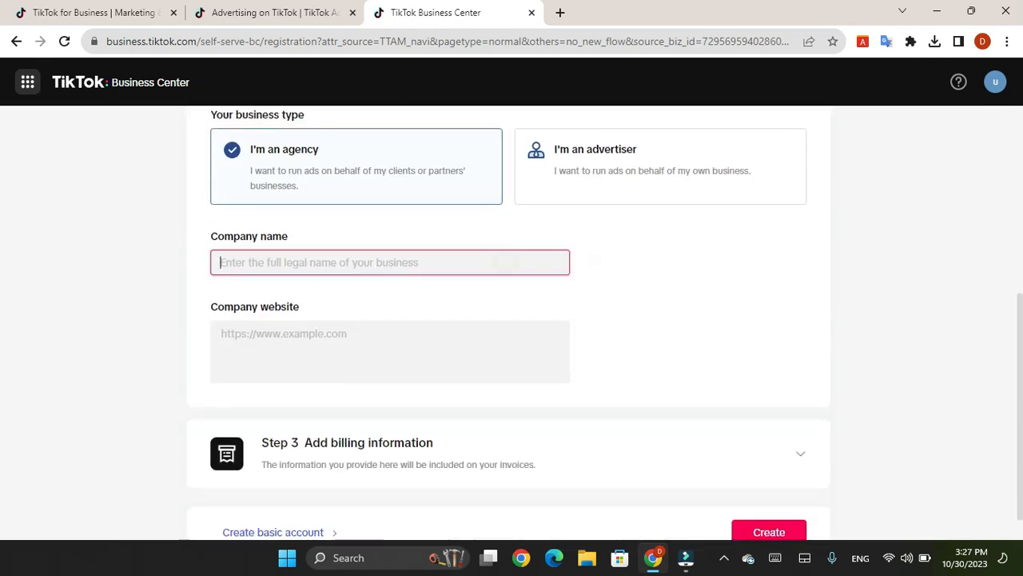
pyautogui.write('dres')
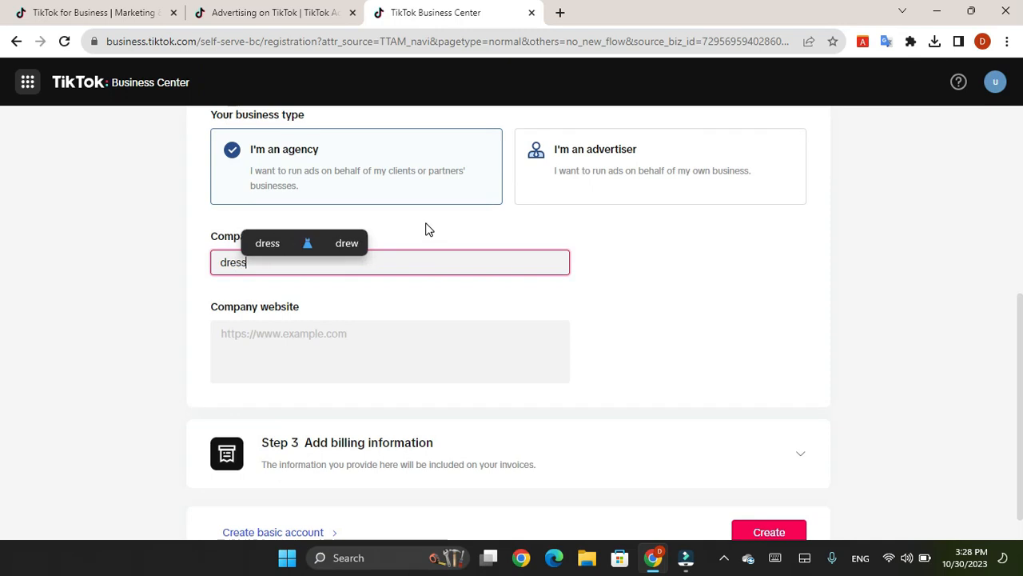
pyautogui.write('ee llc')
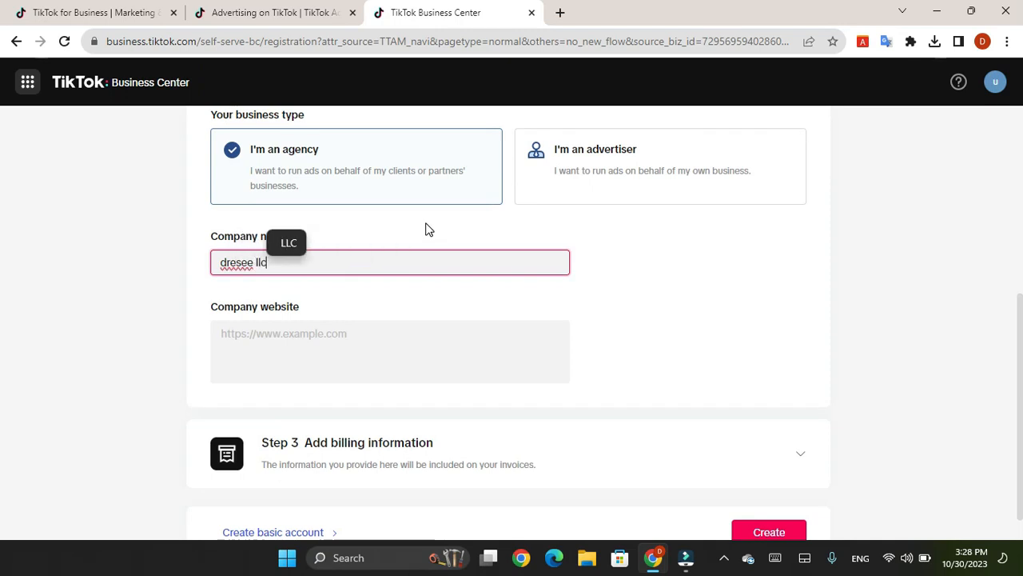
pyautogui.press('Tab')
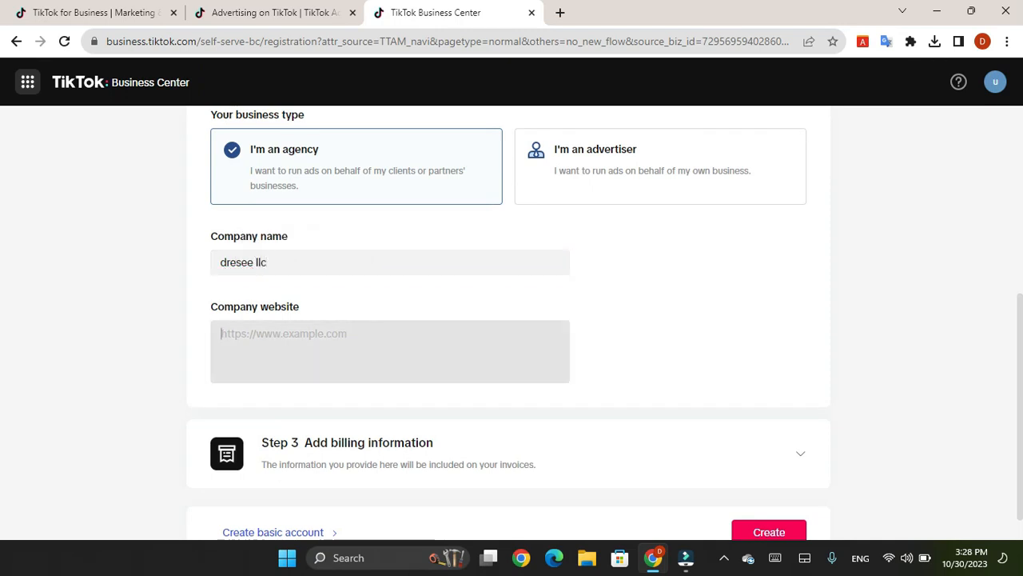
pyautogui.write('dresee')
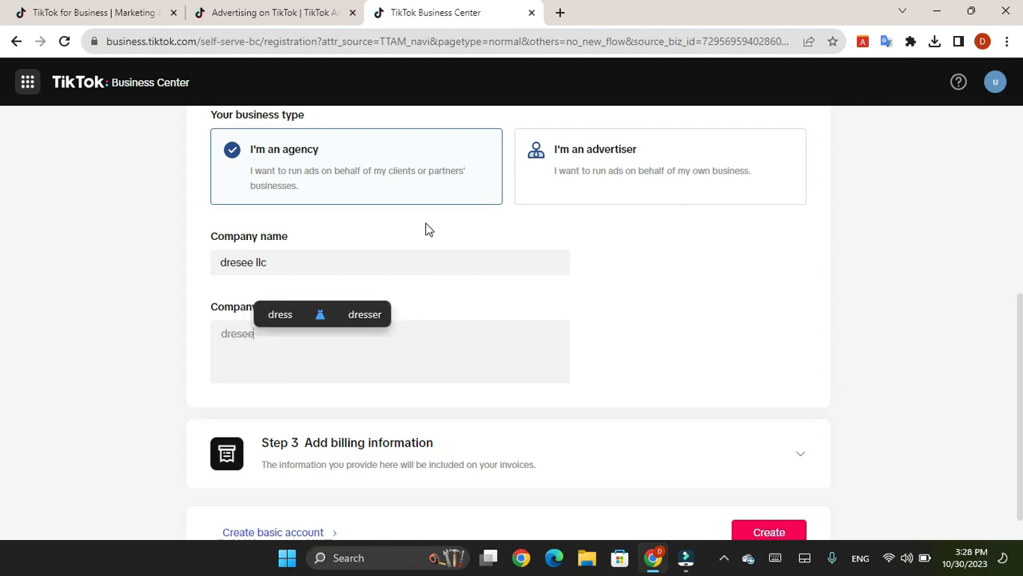
pyautogui.write('llc')
pyautogui.write('m')
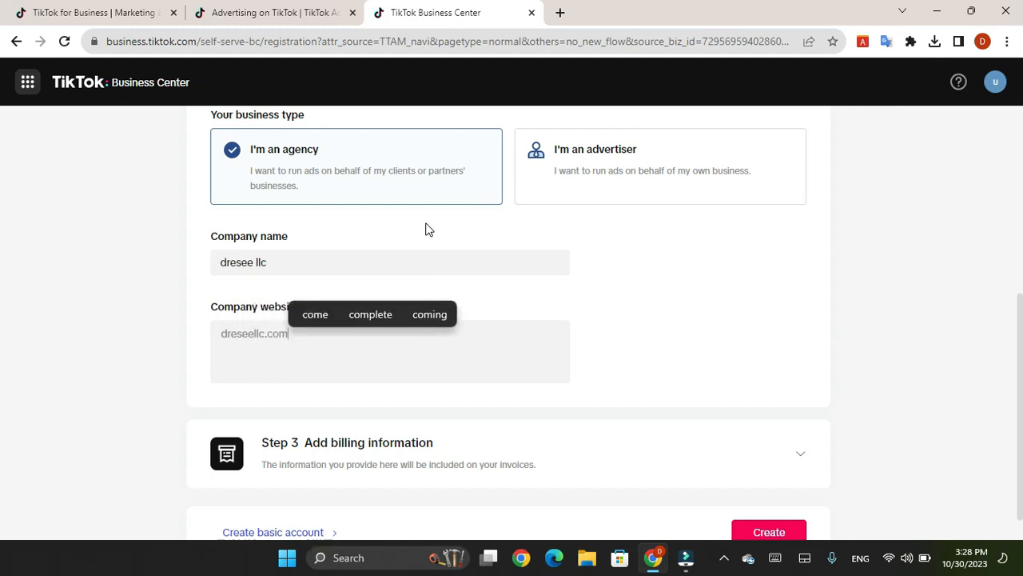
# Step: Expand Step 3 billing information and its billing address fields
pyautogui.scroll(-1, 508, 320)
pyautogui.click(508, 415)
pyautogui.scroll(-4, 508, 320)
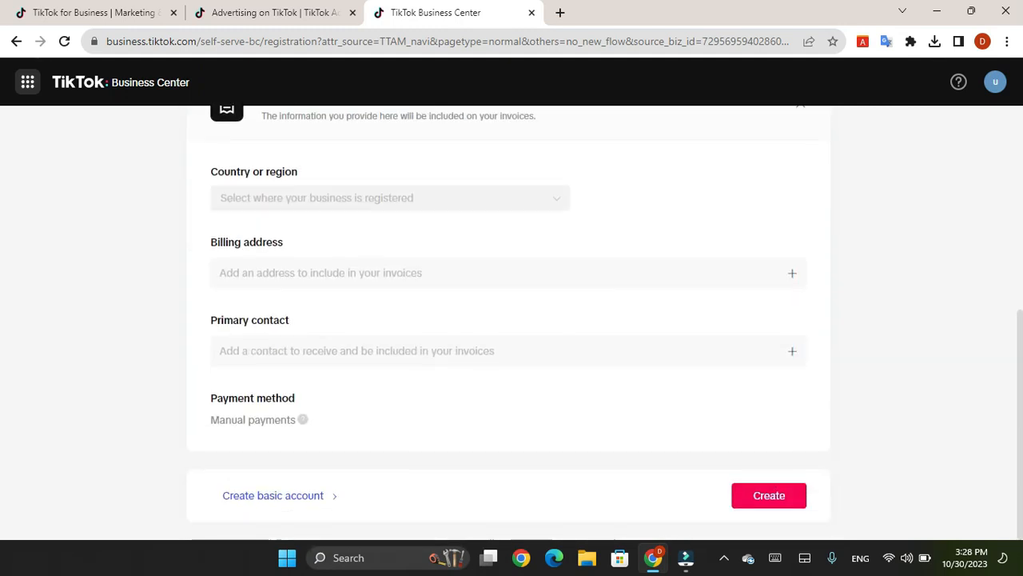
pyautogui.click(509, 273)
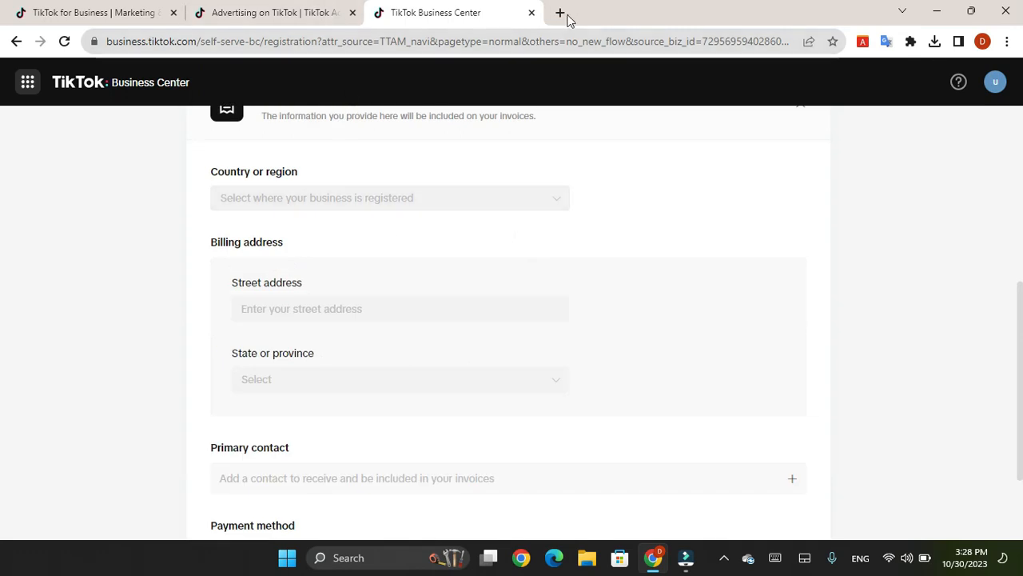
pyautogui.click(560, 13)
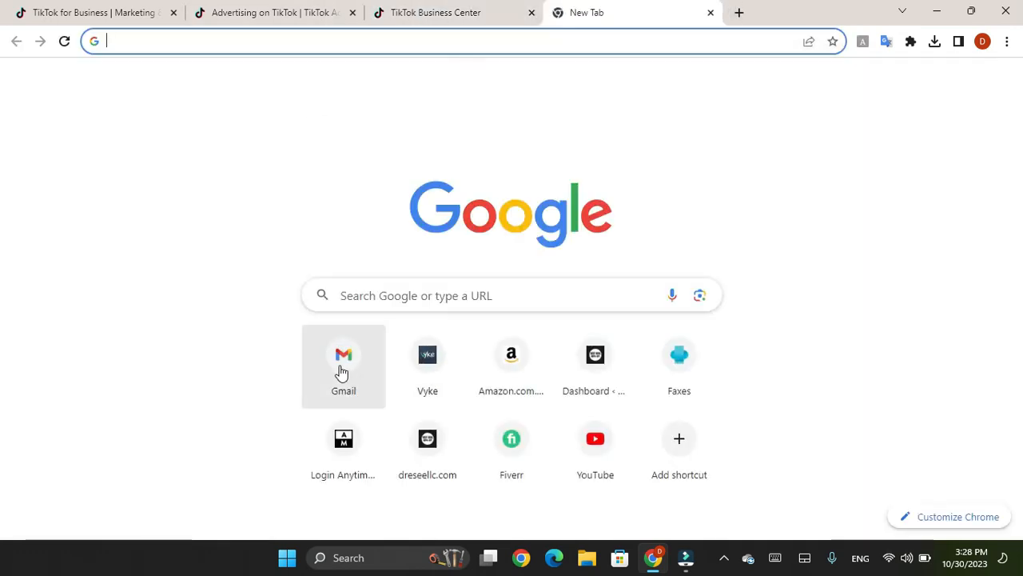
# Step: Open Gmail, scroll through the inbox to its end, then clear the State field's text
pyautogui.click(340, 368)
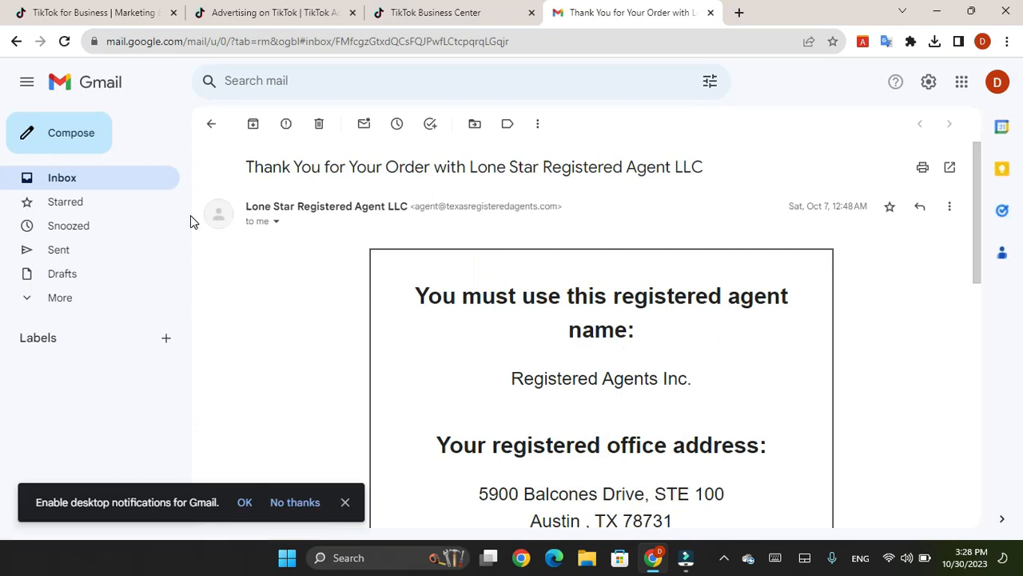
pyautogui.click(212, 123)
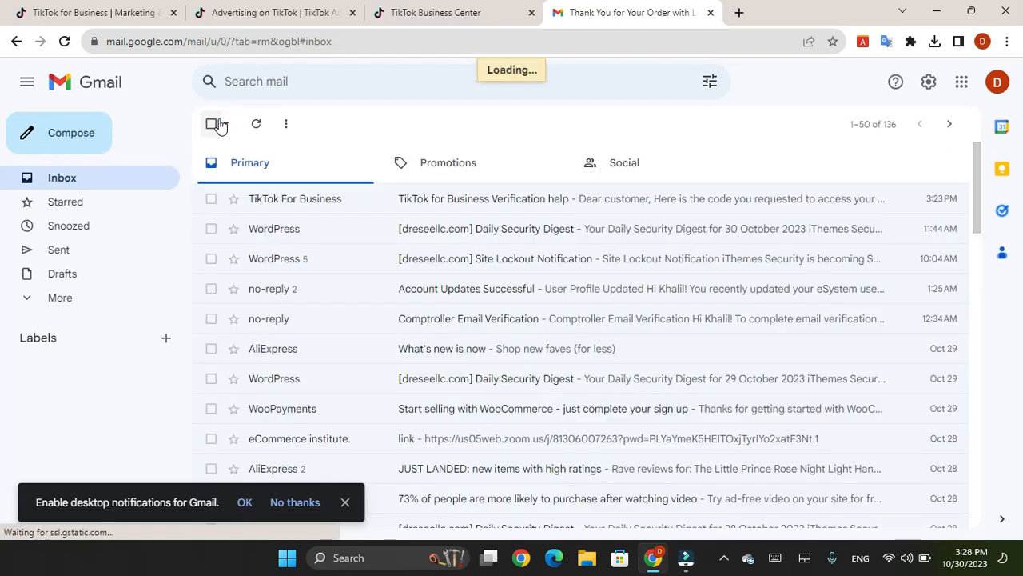
pyautogui.scroll(-5, 573, 480)
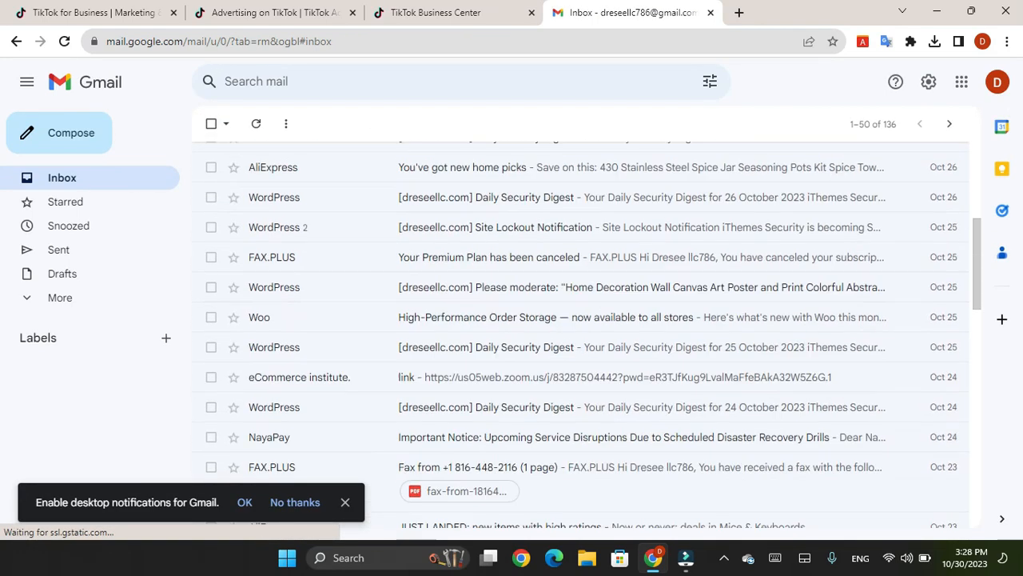
pyautogui.scroll(-10, 573, 344)
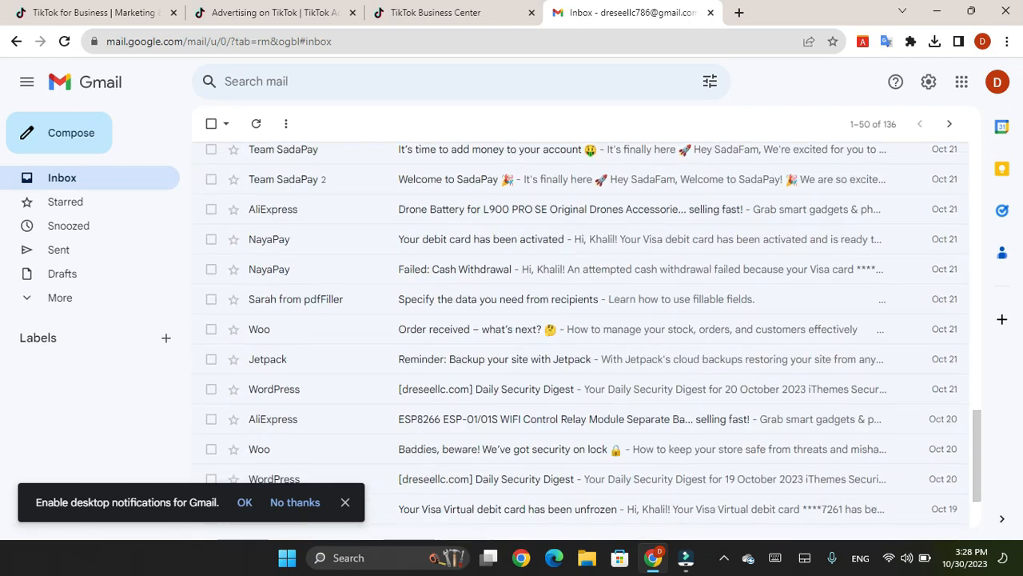
pyautogui.scroll(-3, 580, 344)
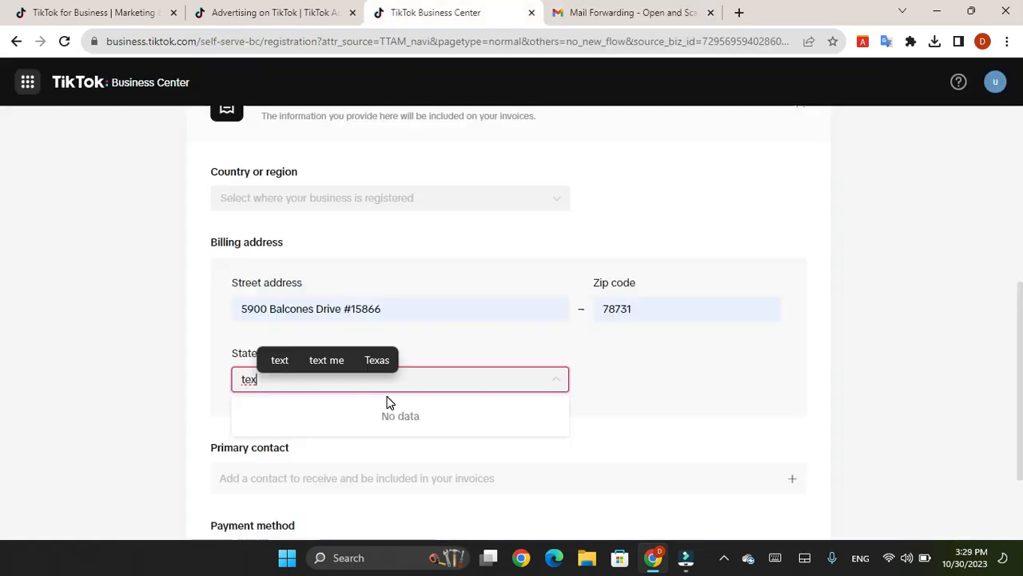
pyautogui.press('BackSpace')
pyautogui.press('BackSpace')
pyautogui.press('BackSpace')
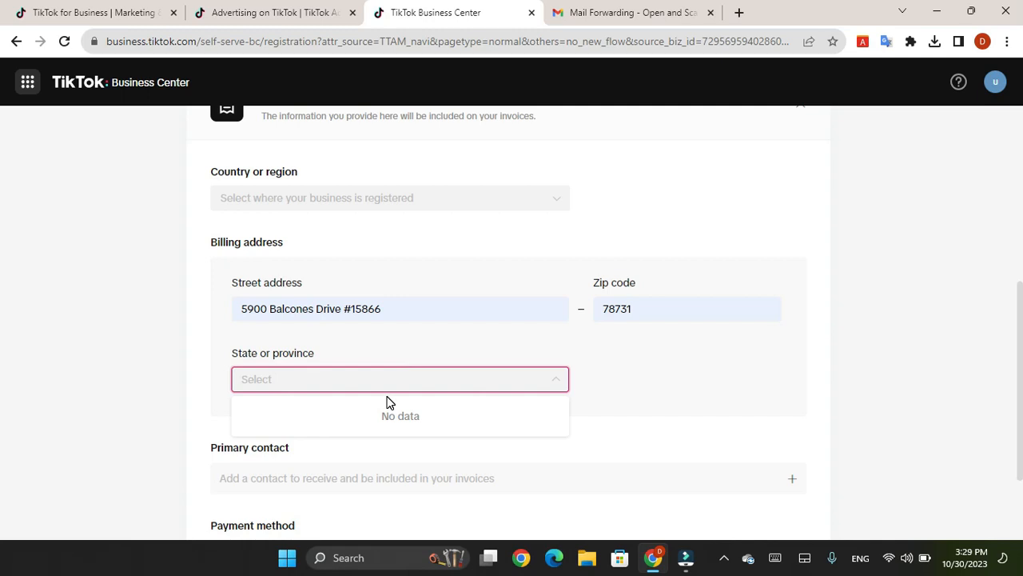
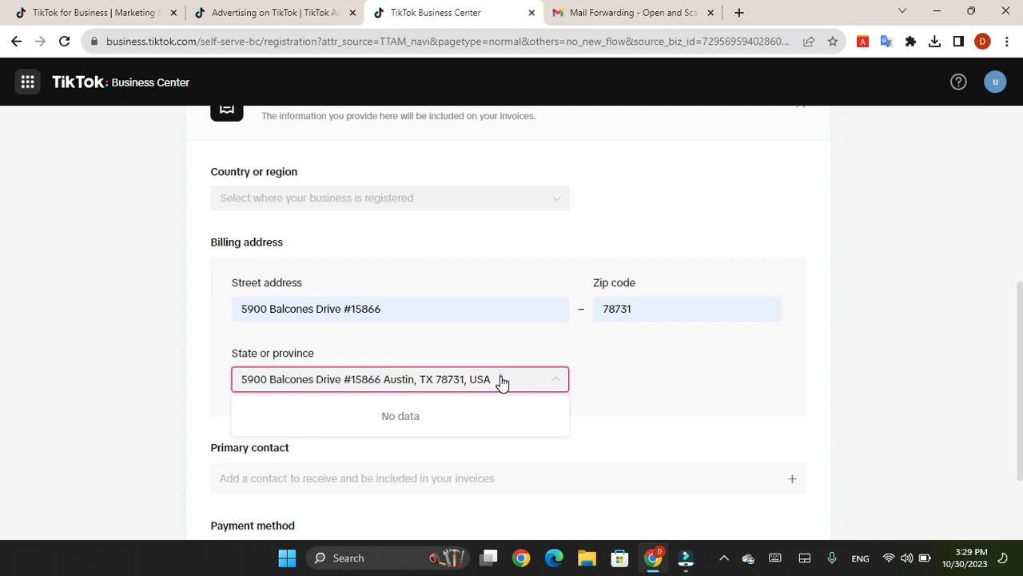
# Step: Clear the address mistakenly pasted into State and fill the street from the saved address
pyautogui.click(500, 378)
pyautogui.click(500, 376)
pyautogui.click(459, 383)
pyautogui.click(418, 323)
pyautogui.click(429, 309)
pyautogui.click(421, 347)
# Step: Set the country to United States and autofill the street address and zip
pyautogui.hotkey('shift', 'Tab')
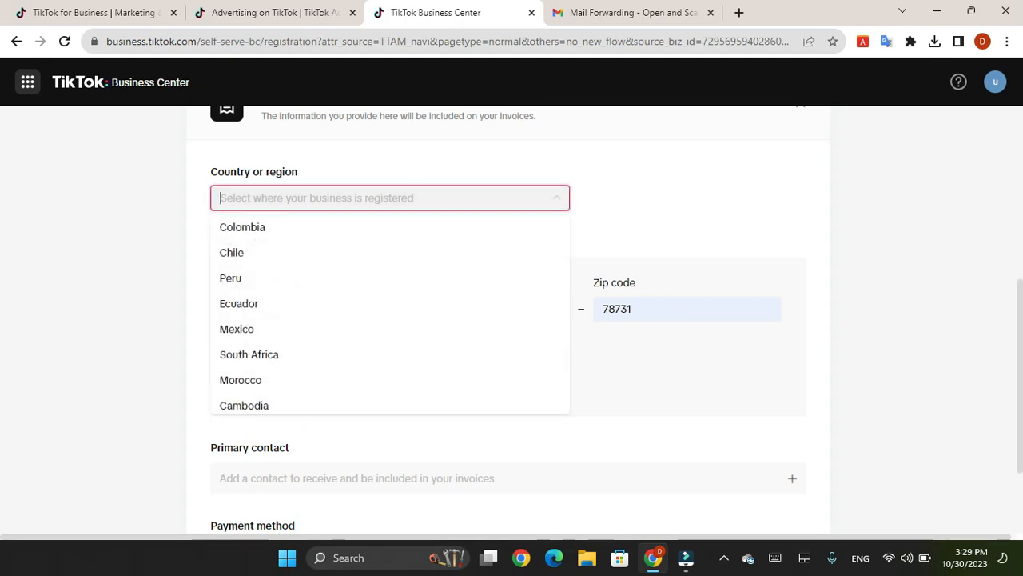
pyautogui.write('uni')
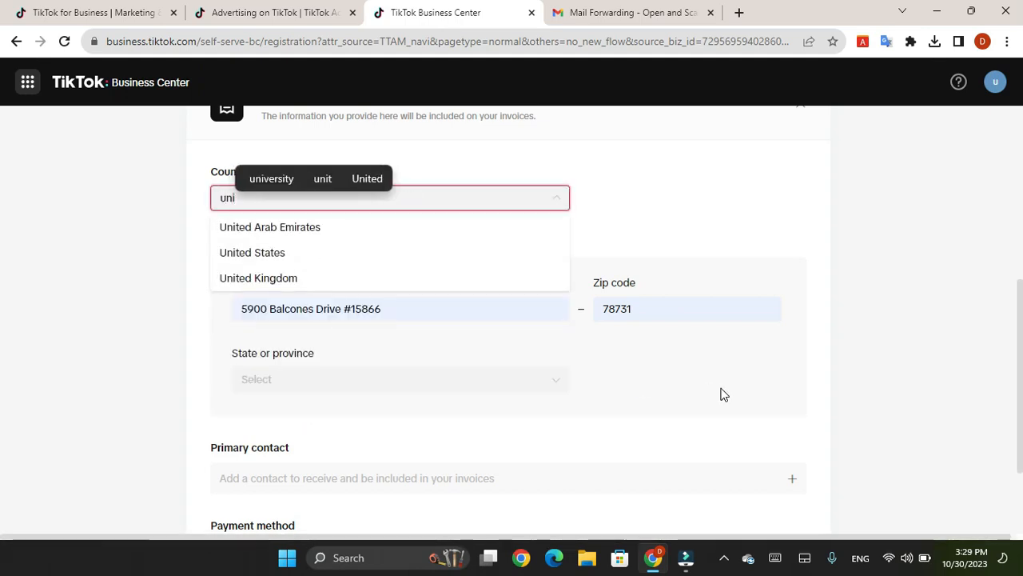
pyautogui.press('Down')
pyautogui.press('Return')
pyautogui.press('Tab')
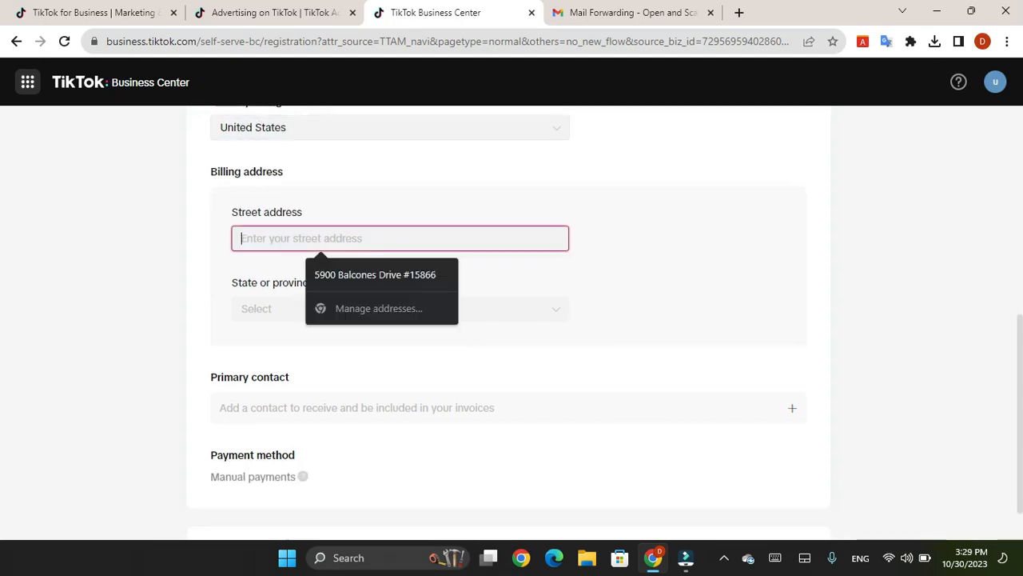
pyautogui.click(375, 276)
# Step: Choose Texas as the billing state
pyautogui.click(473, 314)
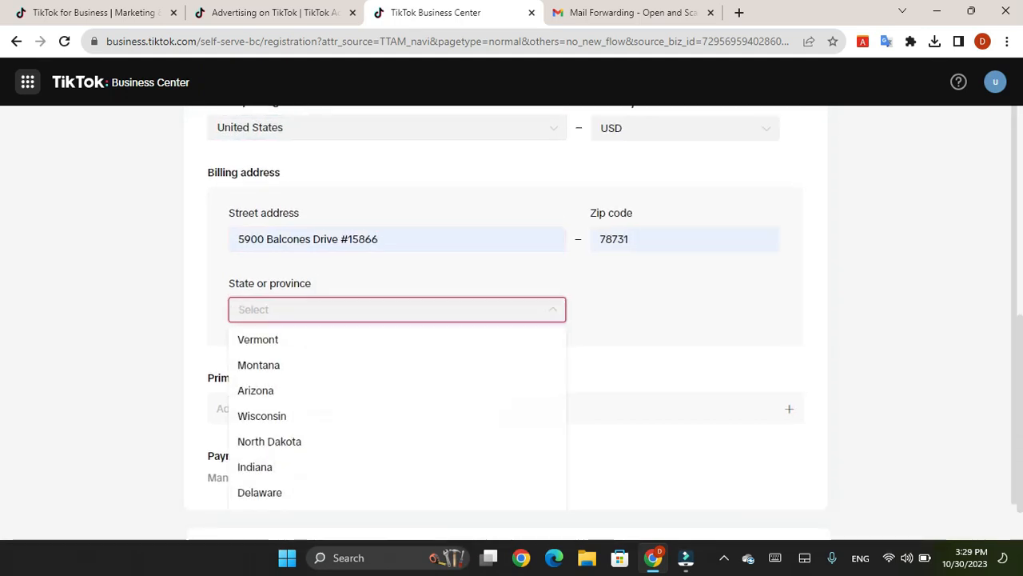
pyautogui.write('t')
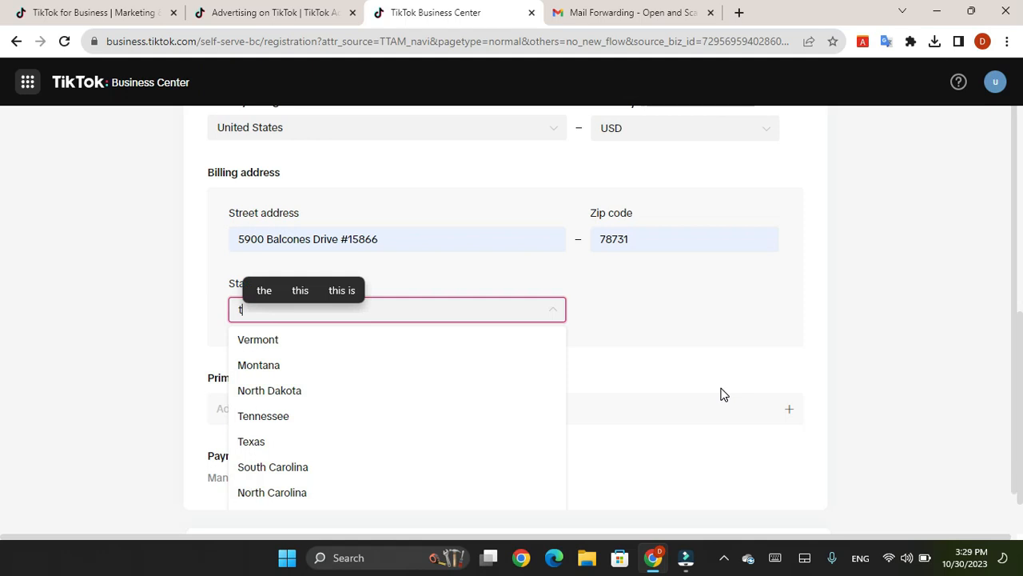
pyautogui.click(251, 441)
pyautogui.scroll(-1, 512, 320)
# Step: Add a primary contact filled with the saved name, email and phone
pyautogui.click(492, 349)
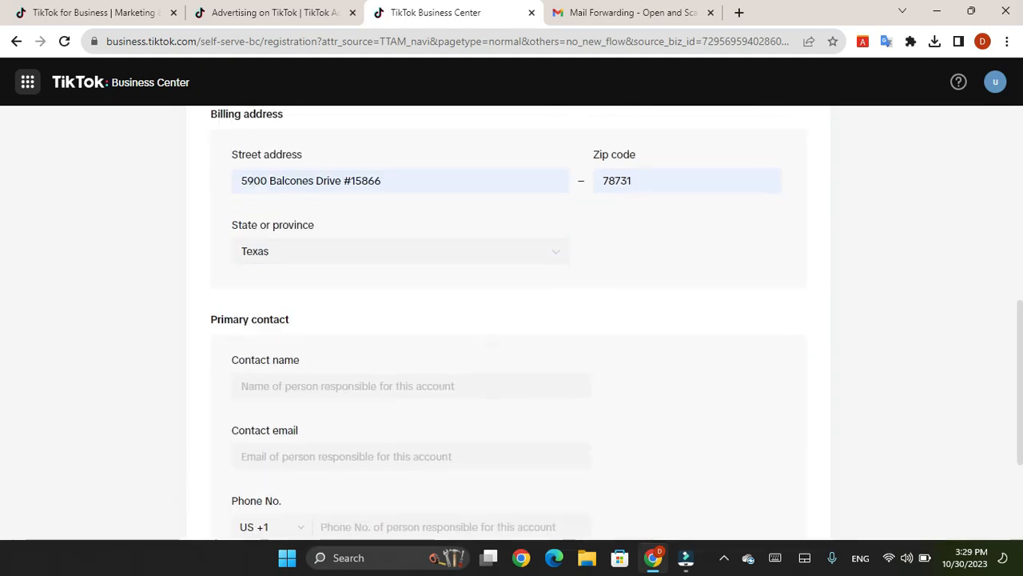
pyautogui.click(411, 386)
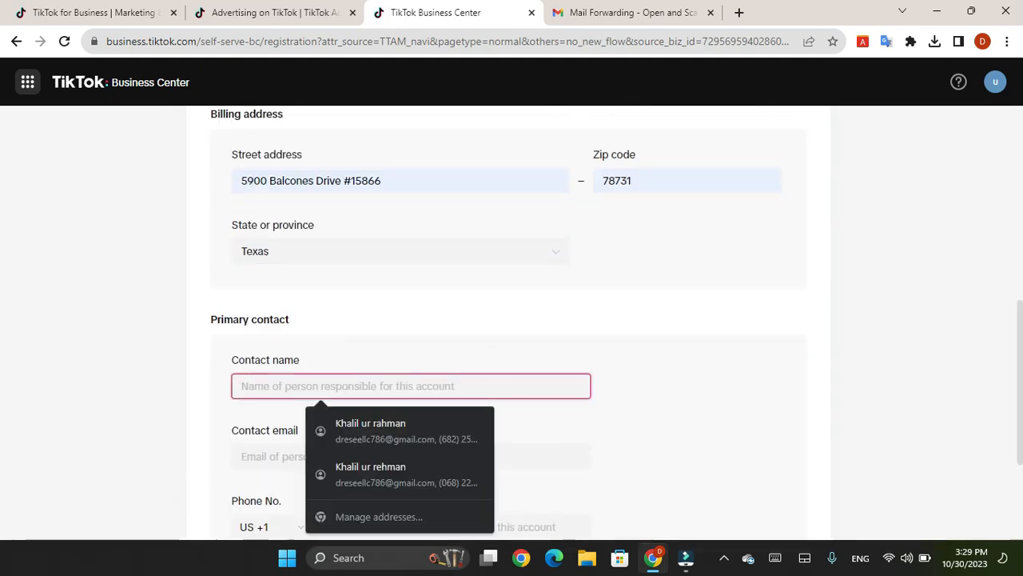
pyautogui.press('Down')
pyautogui.press('Return')
pyautogui.scroll(-2, 512, 320)
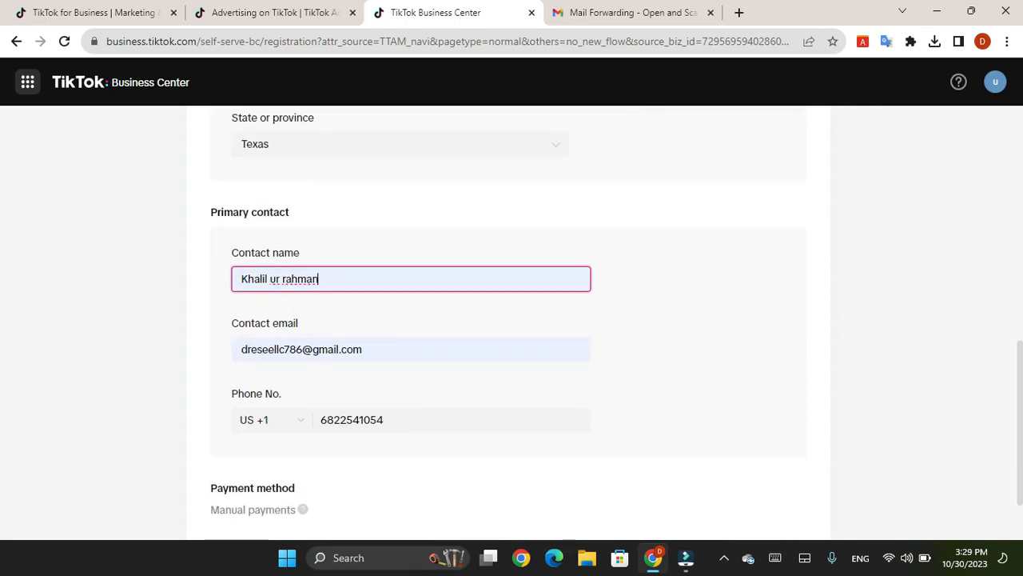
# Step: Correct the spelling of the contact's surname and submit the form
pyautogui.click(296, 287)
pyautogui.press('BackSpace')
pyautogui.scroll(-1, 724, 394)
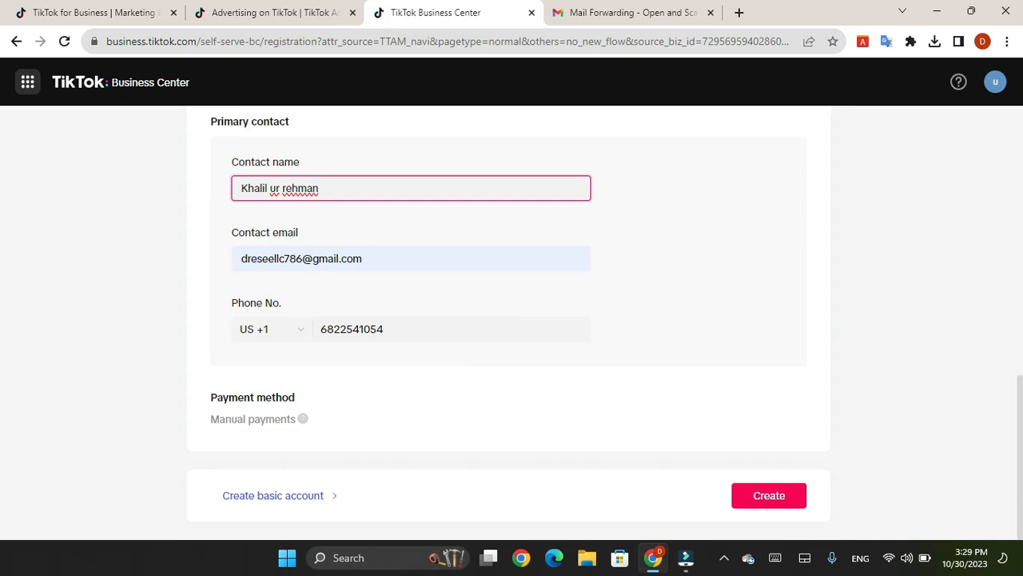
pyautogui.press('Return')
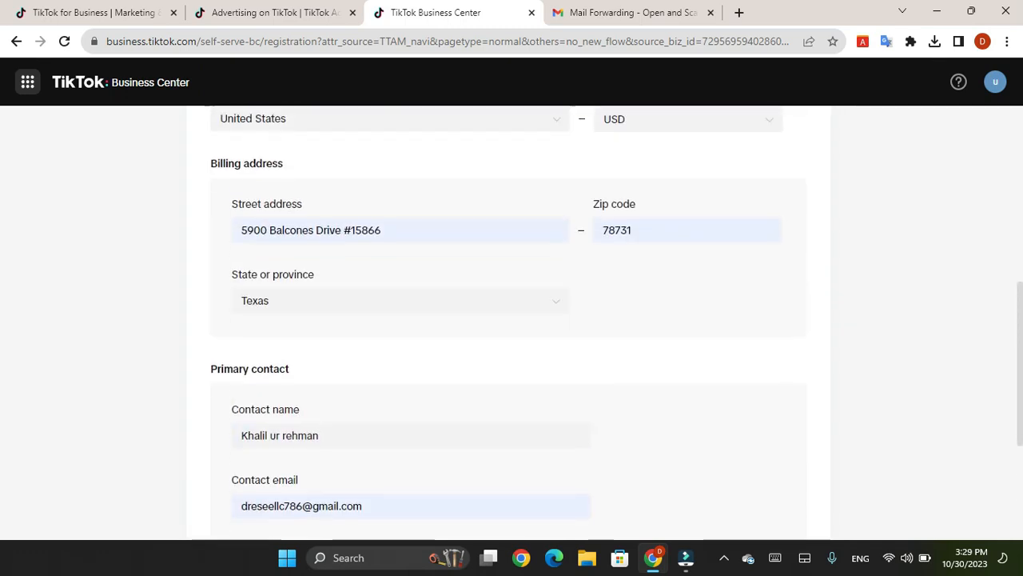
pyautogui.scroll(-3, 511, 320)
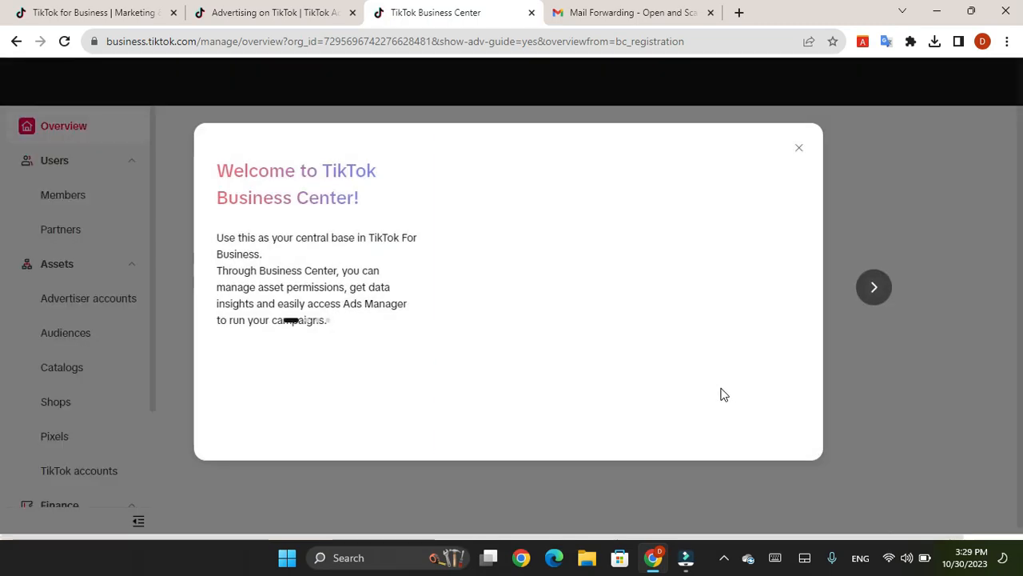
# Step: Dismiss the Welcome to TikTok Business Center popup on the Dresee llc overview
pyautogui.click(799, 147)
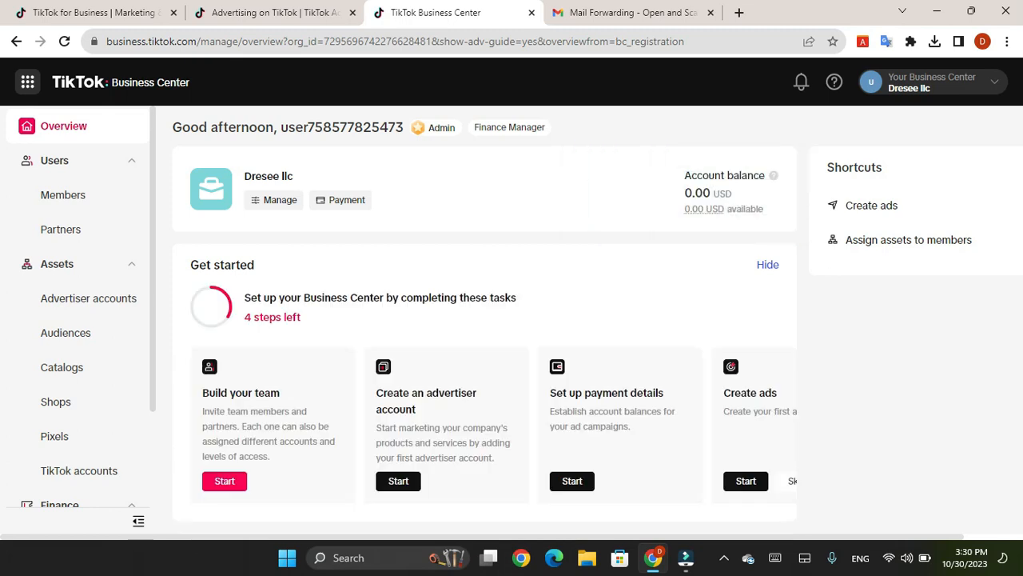
# Step: Start Create an advertiser account from the Get started section
pyautogui.scroll(-3, 598, 323)
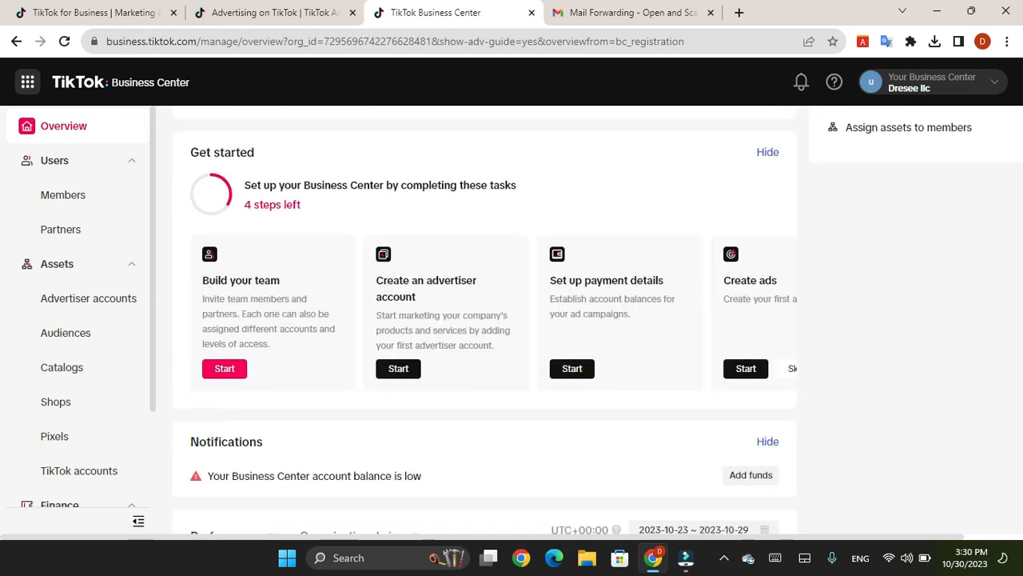
pyautogui.hscroll(3, 486, 323)
pyautogui.hscroll(-3, 512, 323)
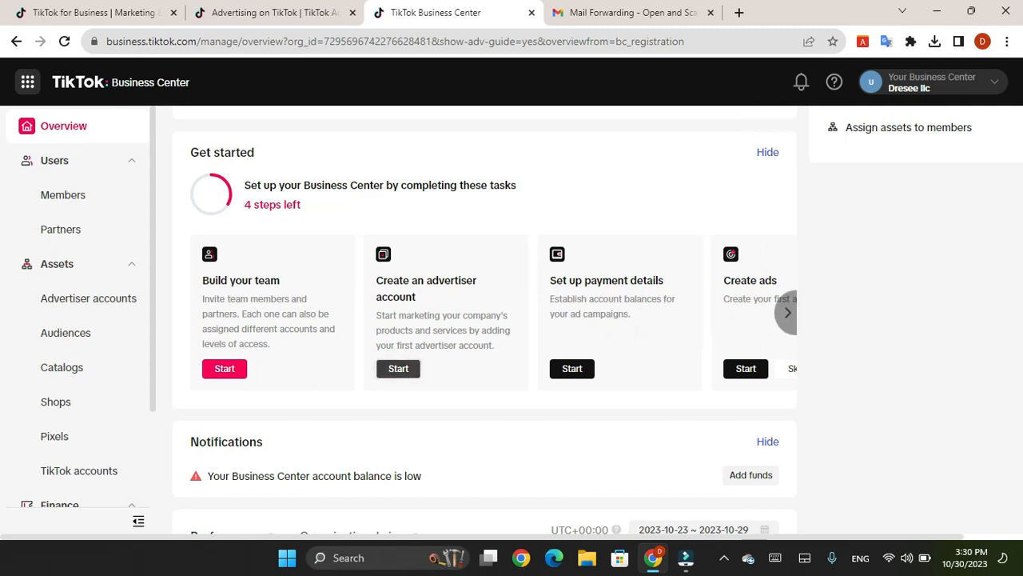
pyautogui.click(398, 368)
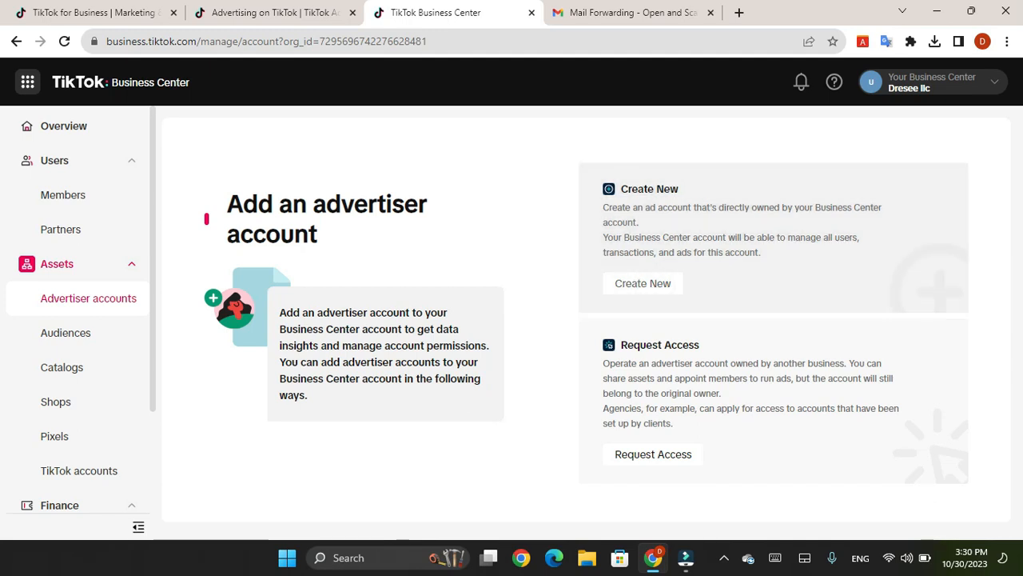
# Step: Choose Create New and enter newtiktok as the company name, fixing the typo
pyautogui.click(643, 283)
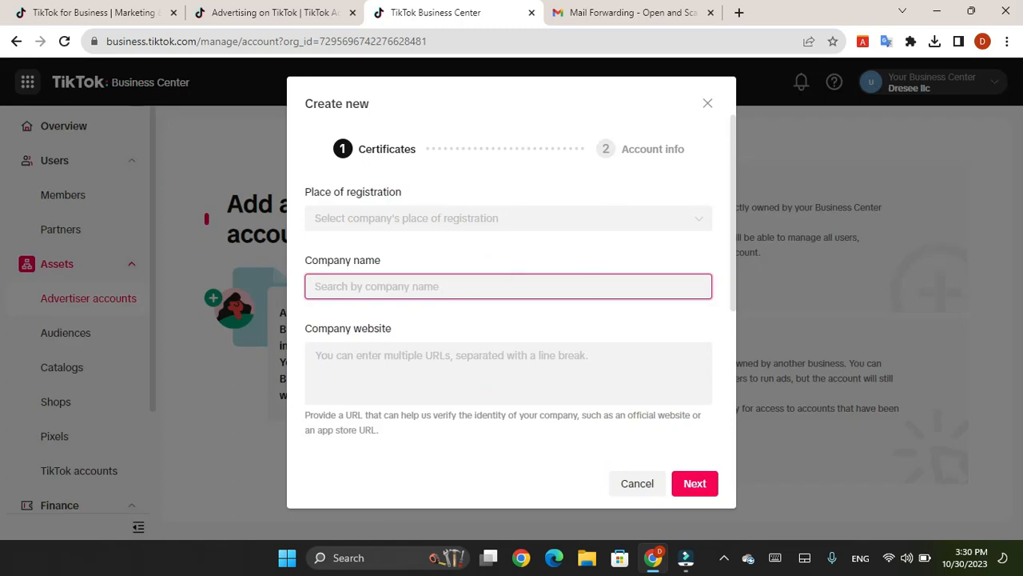
pyautogui.write('new')
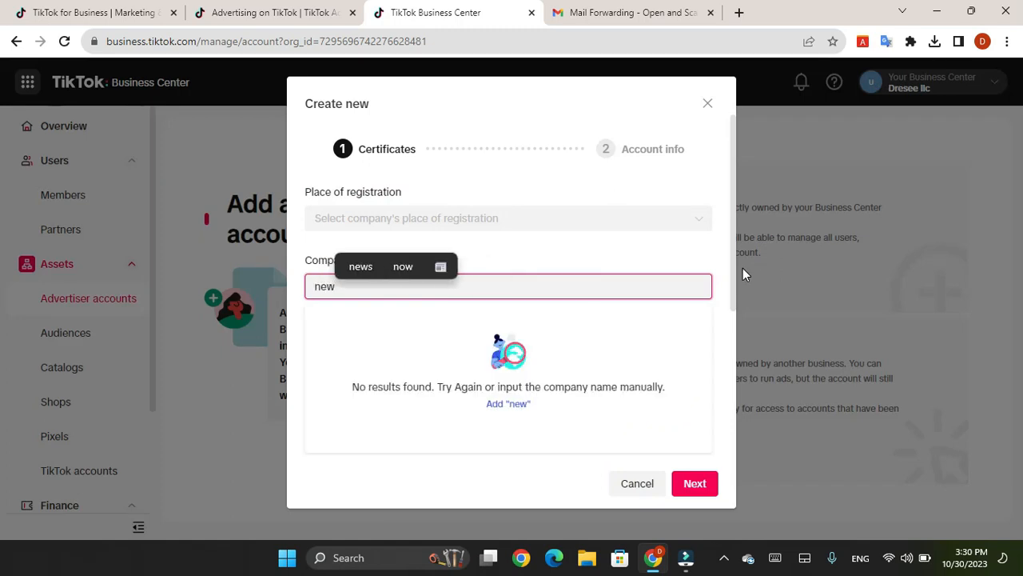
pyautogui.write('tikt')
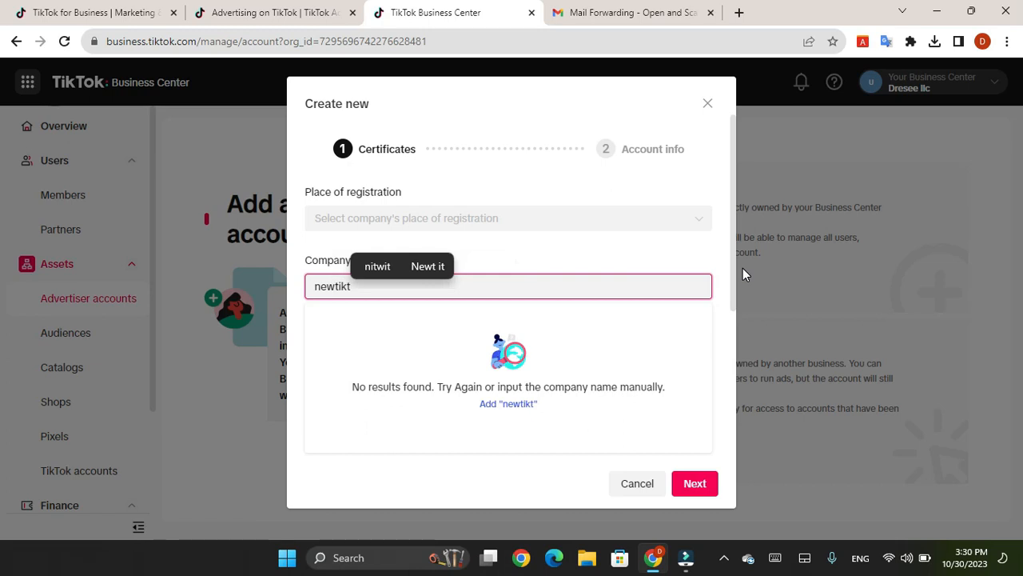
pyautogui.write('p')
pyautogui.press('BackSpace')
pyautogui.write('ok')
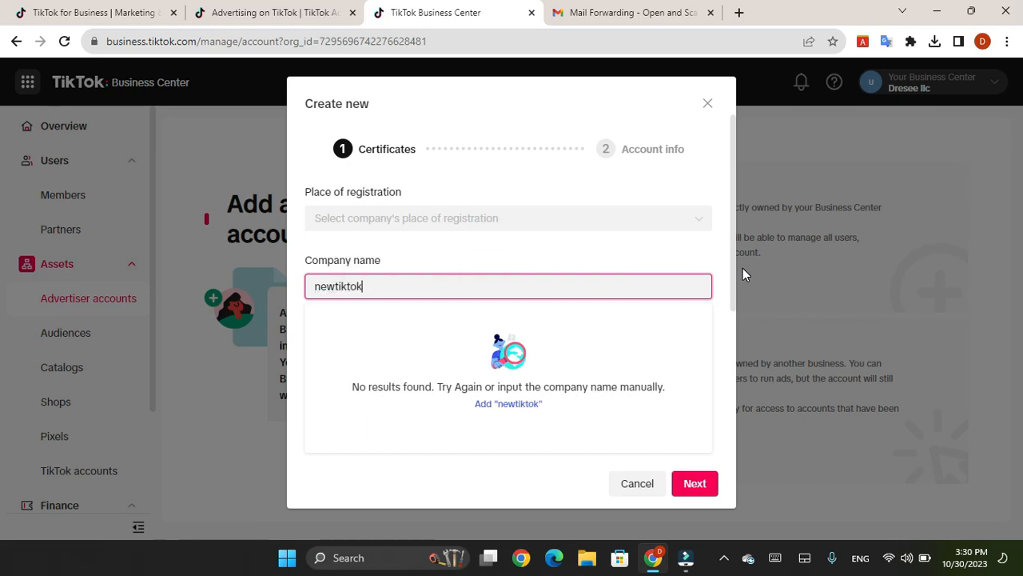
pyautogui.click(743, 267)
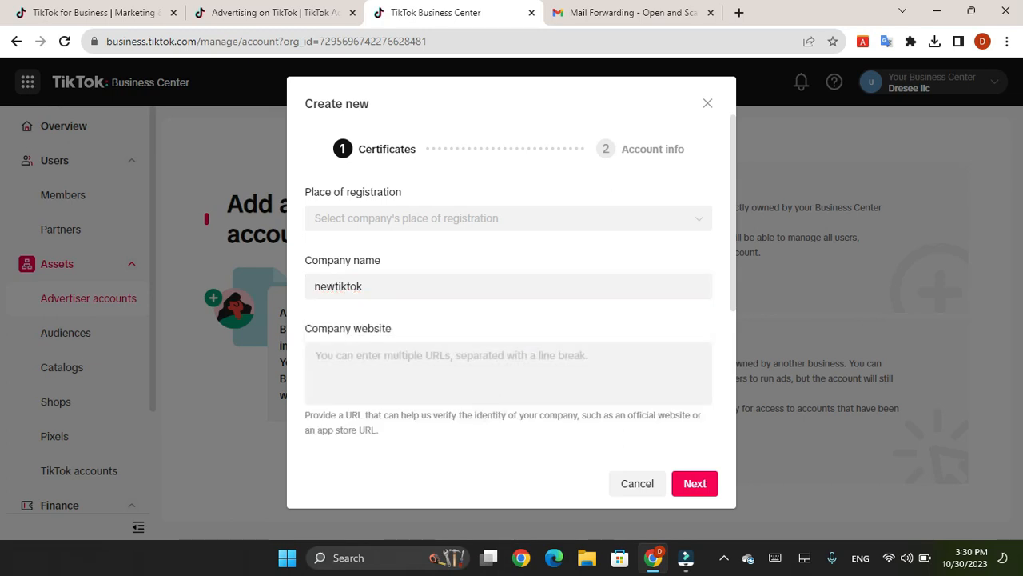
pyautogui.doubleClick(338, 286)
# Step: Set the place of registration to United States
pyautogui.click(406, 217)
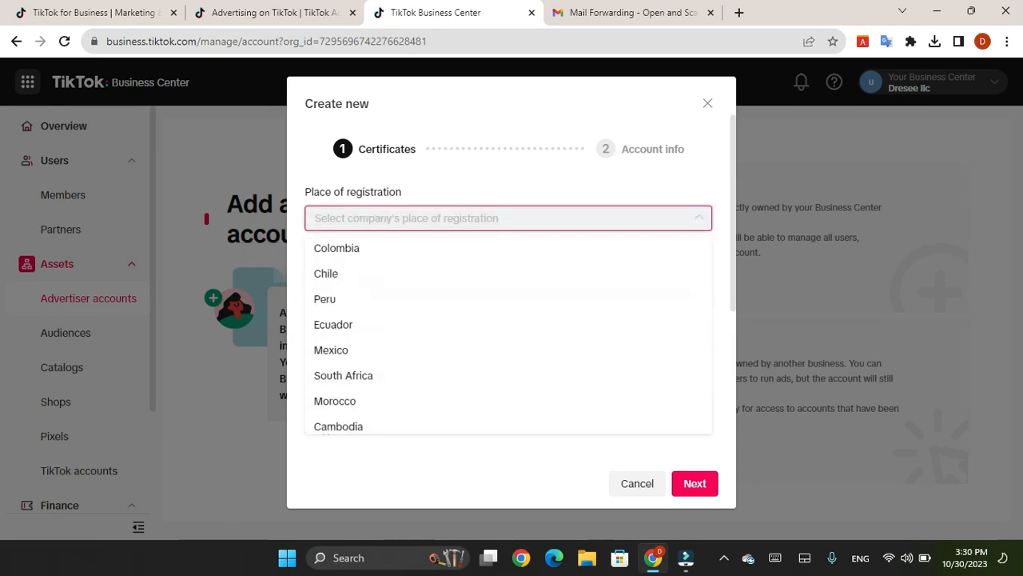
pyautogui.write('unit')
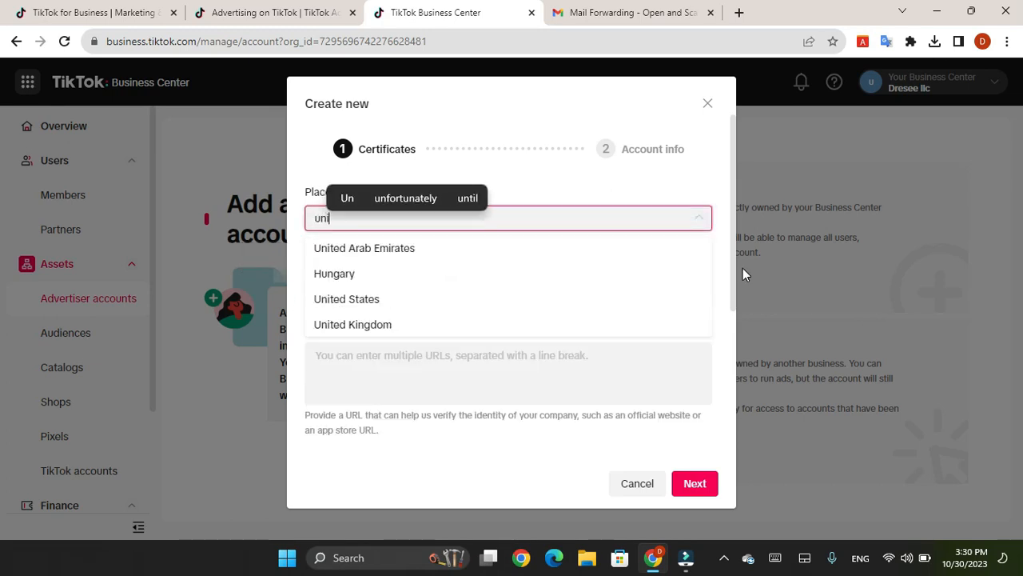
pyautogui.press('Down')
pyautogui.press('Return')
# Step: Replace the company name with dreseellc and add the website dreseellc.com
pyautogui.doubleClick(338, 286)
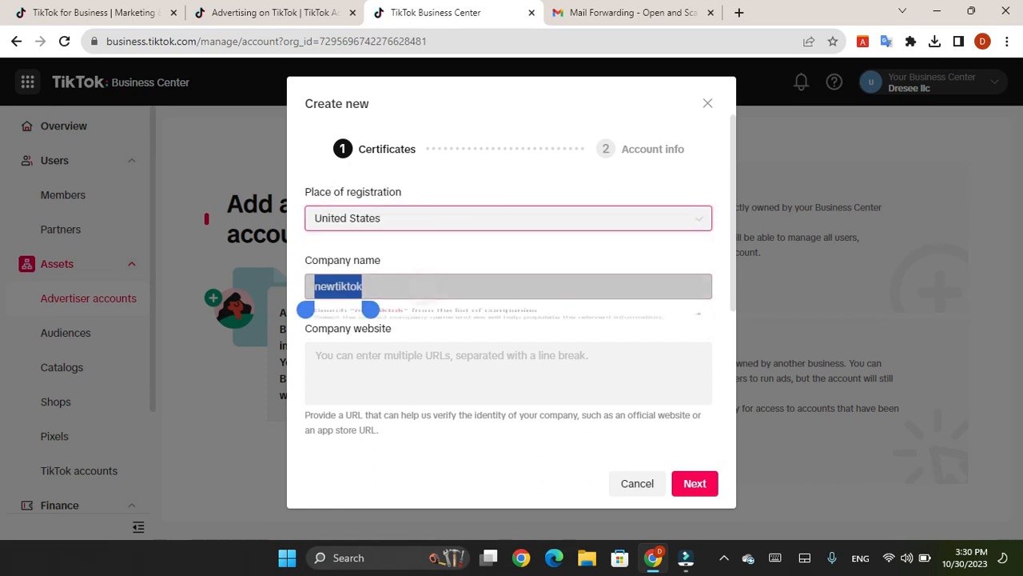
pyautogui.press('BackSpace')
pyautogui.write('dr')
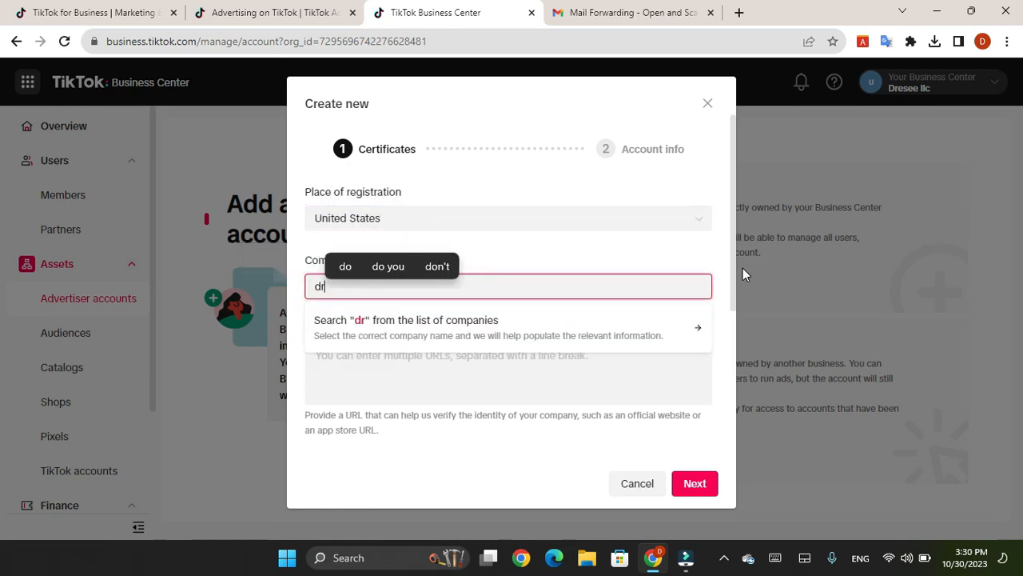
pyautogui.write('esee')
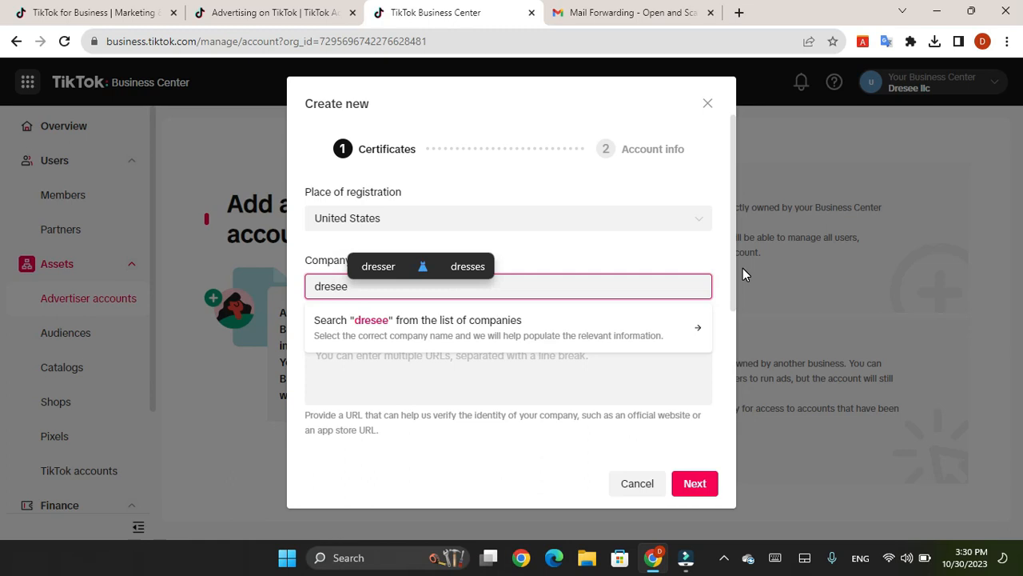
pyautogui.write('llc')
pyautogui.press('Tab')
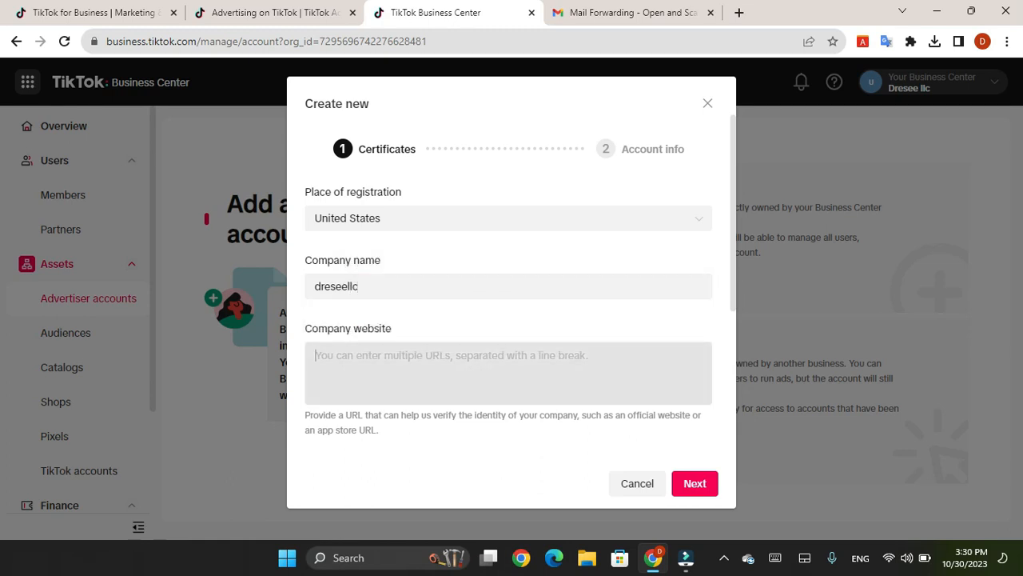
pyautogui.click(695, 483)
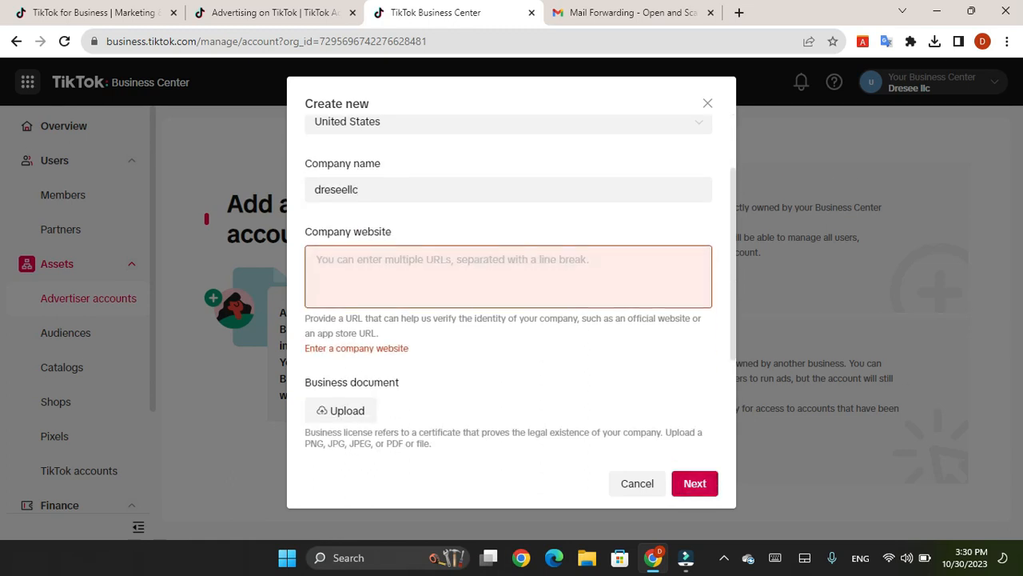
pyautogui.write('dre')
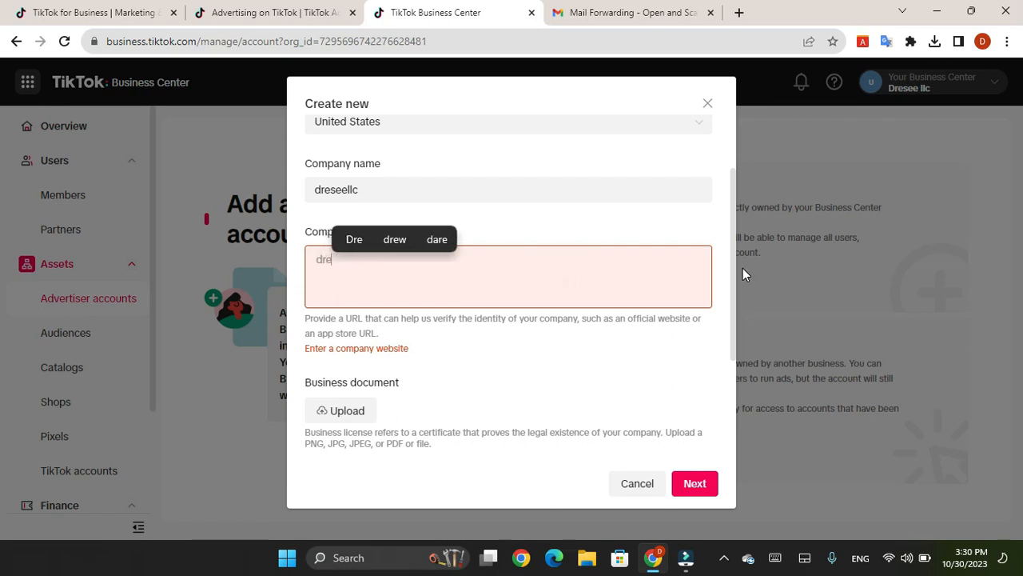
pyautogui.write('seell')
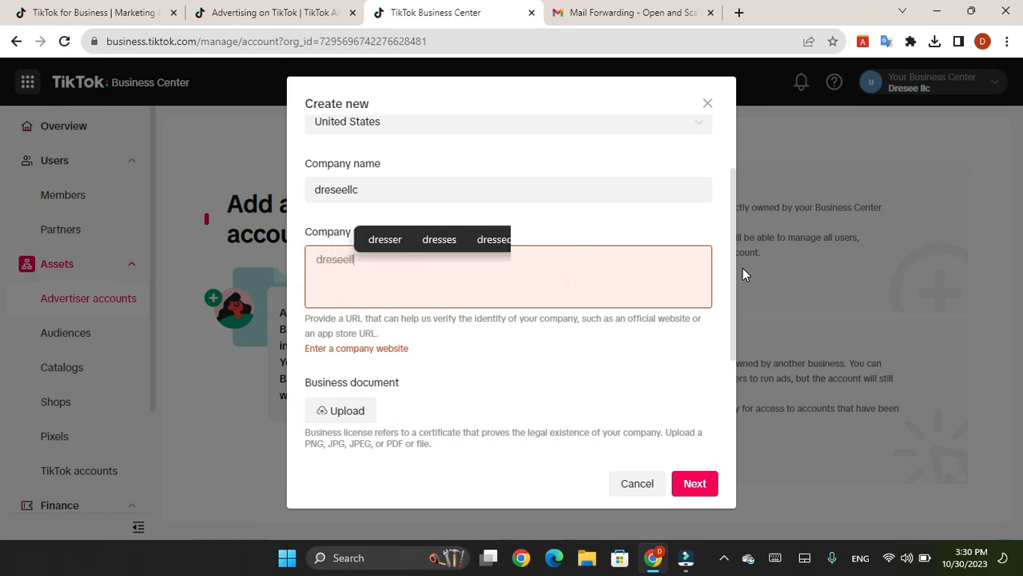
pyautogui.write('c.com')
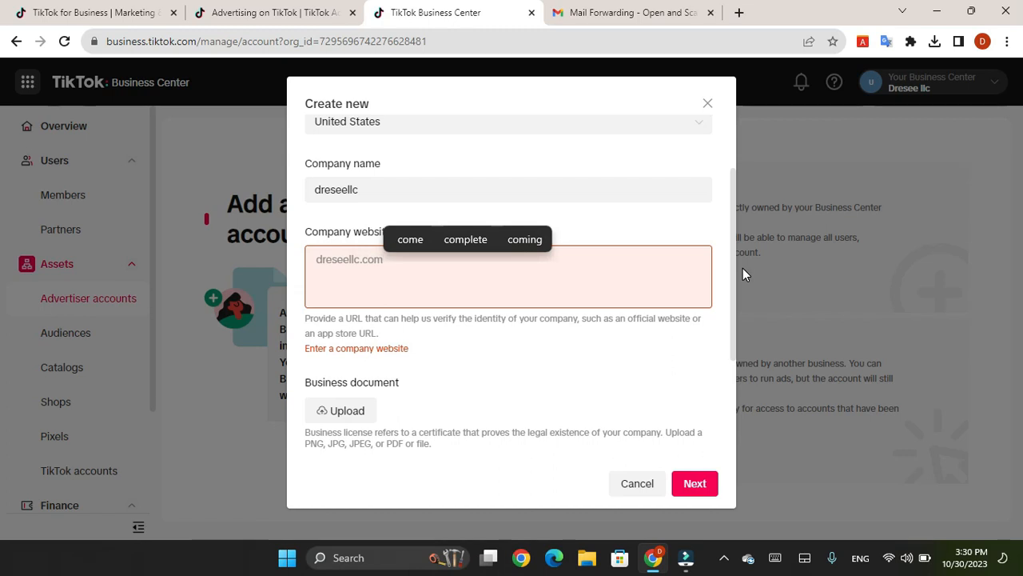
pyautogui.press('Return')
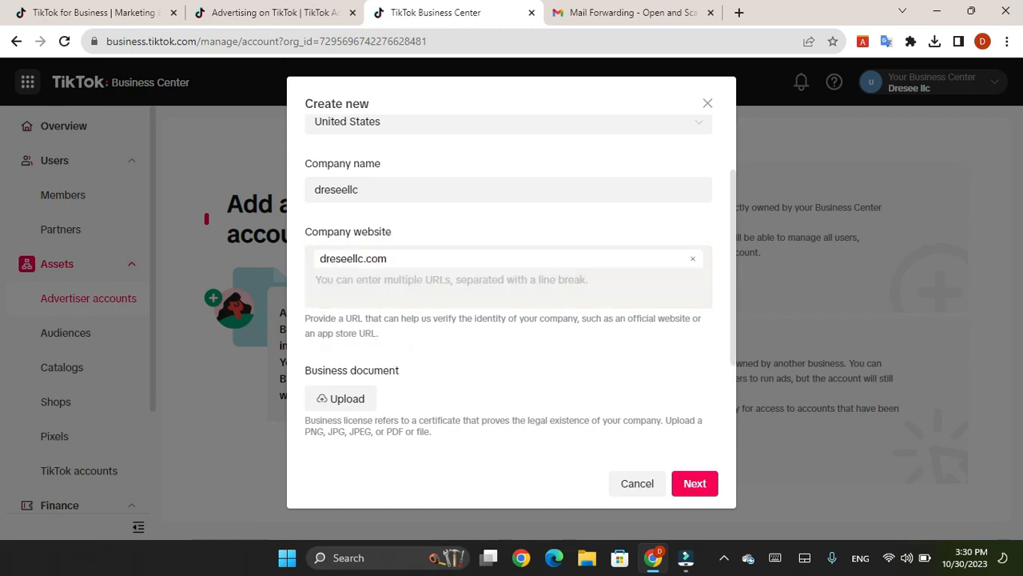
pyautogui.scroll(-3, 511, 304)
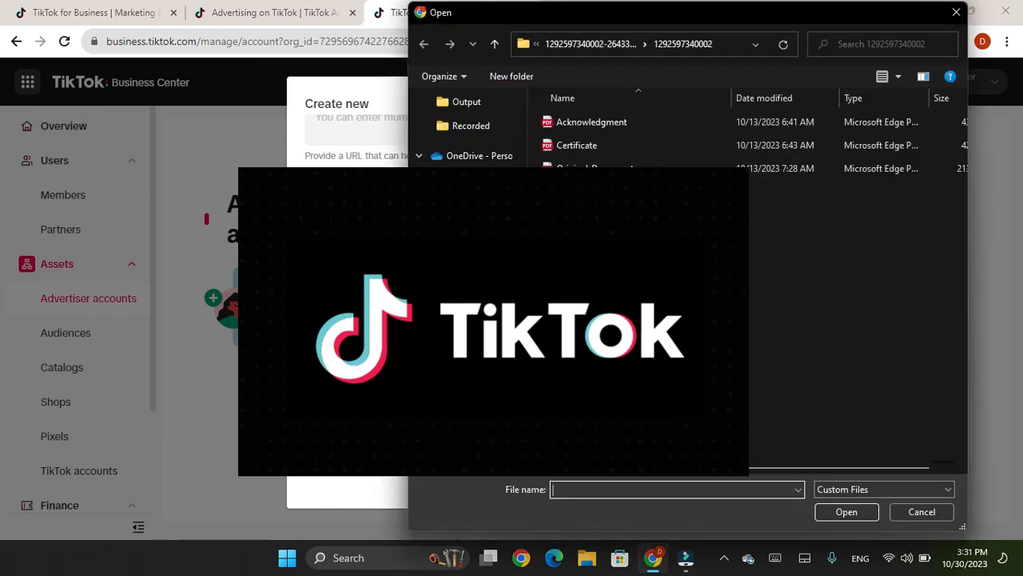
# Step: Upload the Certificate file as the business document and move to Account info
pyautogui.click(576, 144)
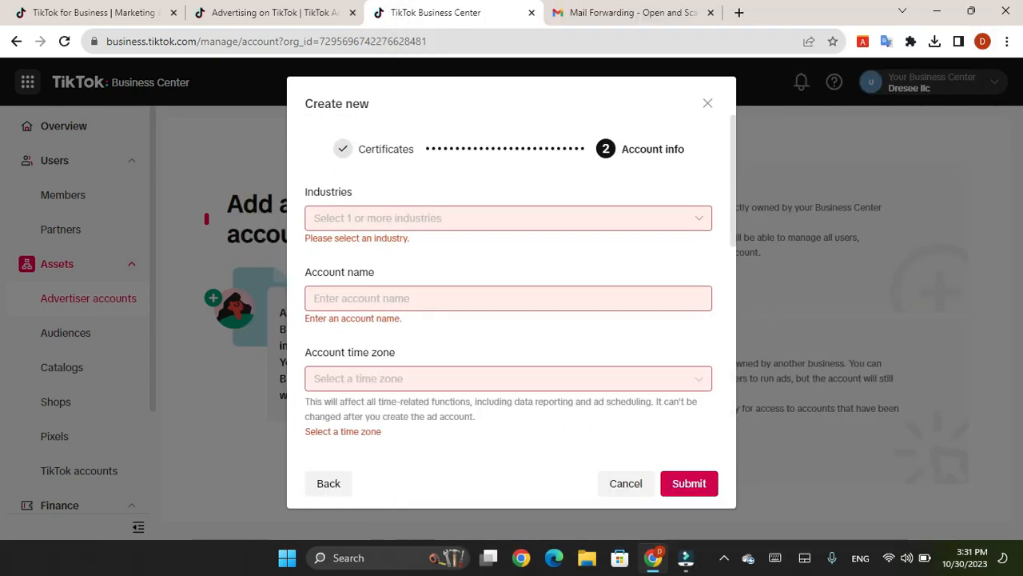
pyautogui.click(508, 218)
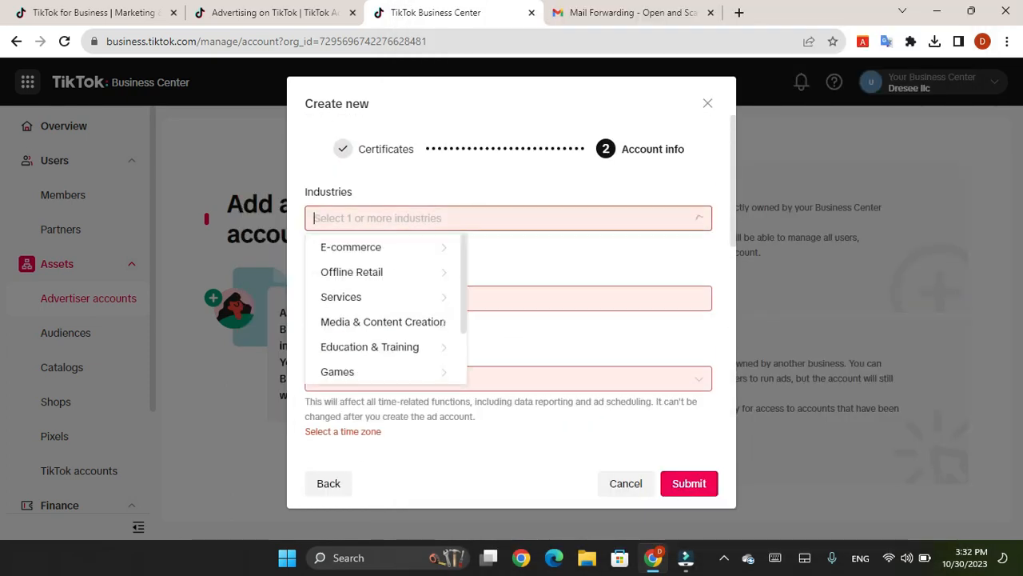
# Step: Set the industry to E-commerce > Pet Supplies and the account name to dreseellc
pyautogui.click(350, 247)
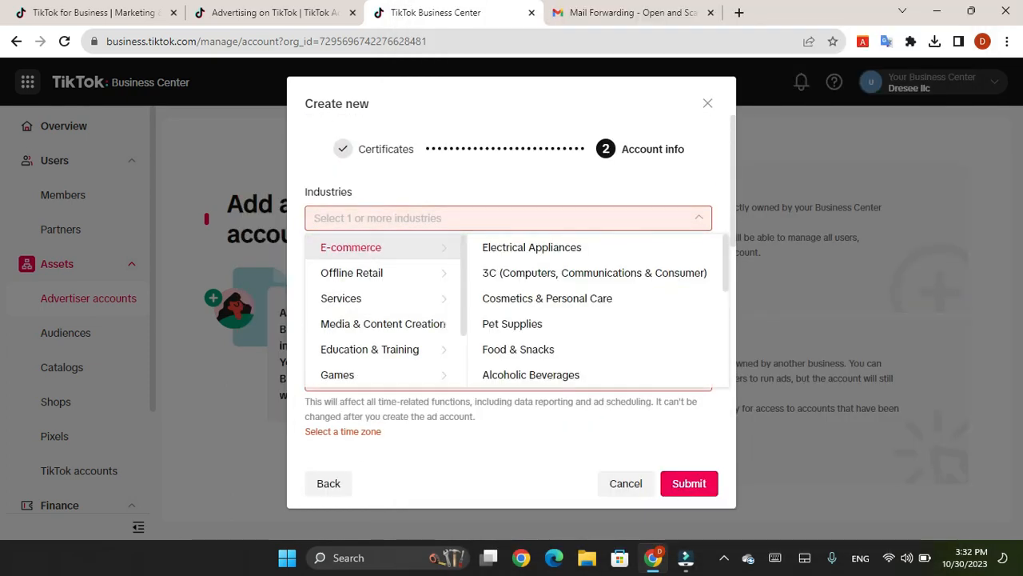
pyautogui.click(511, 324)
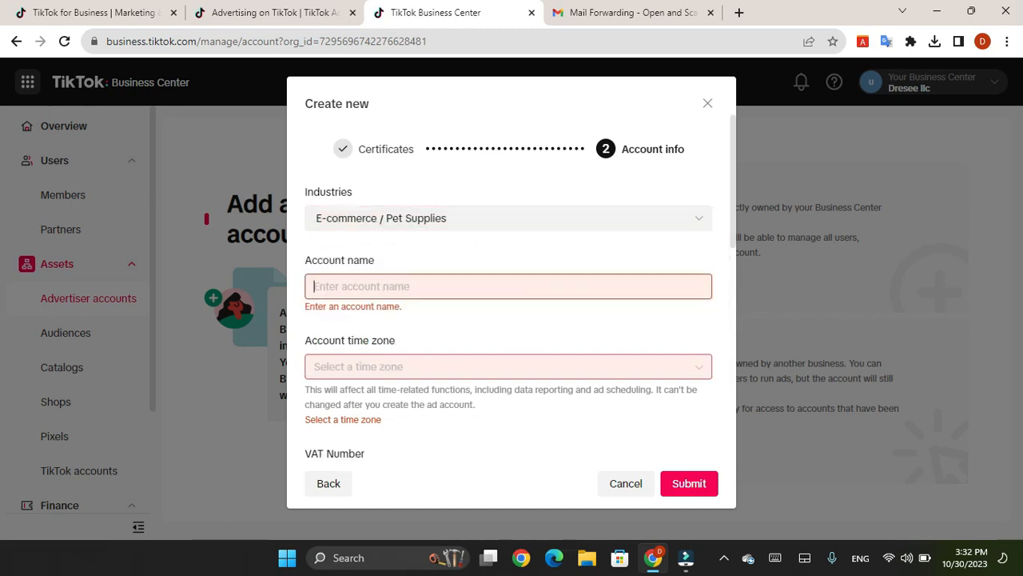
pyautogui.write('drezee')
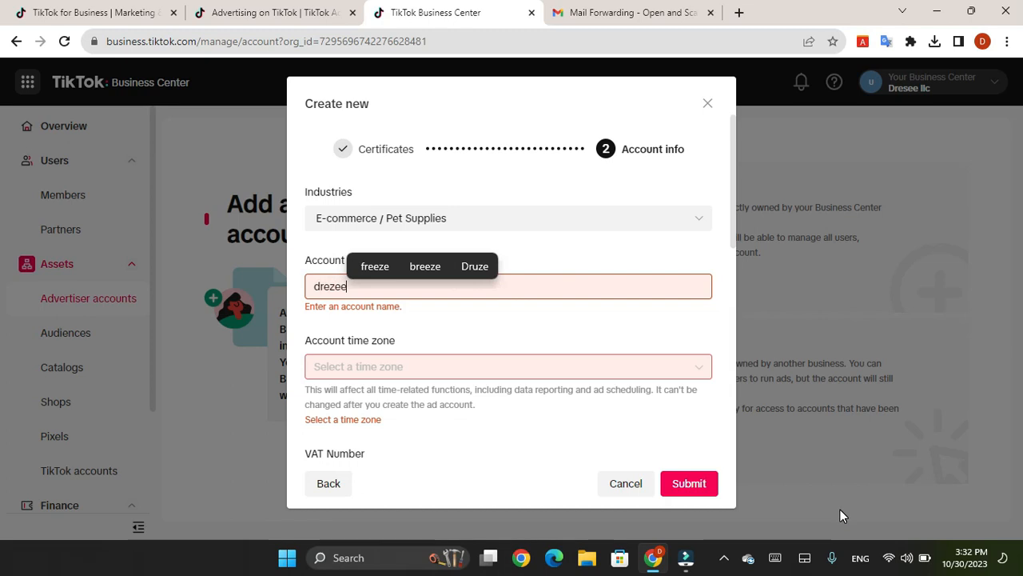
pyautogui.press('BackSpace')
pyautogui.press('BackSpace')
pyautogui.press('BackSpace')
pyautogui.write('see')
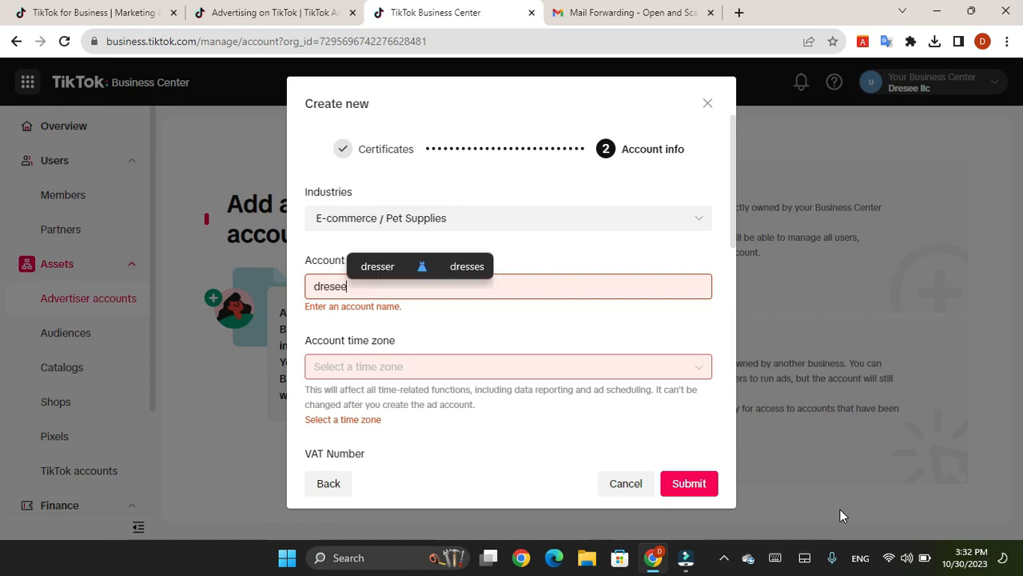
pyautogui.write('llc')
pyautogui.press('Tab')
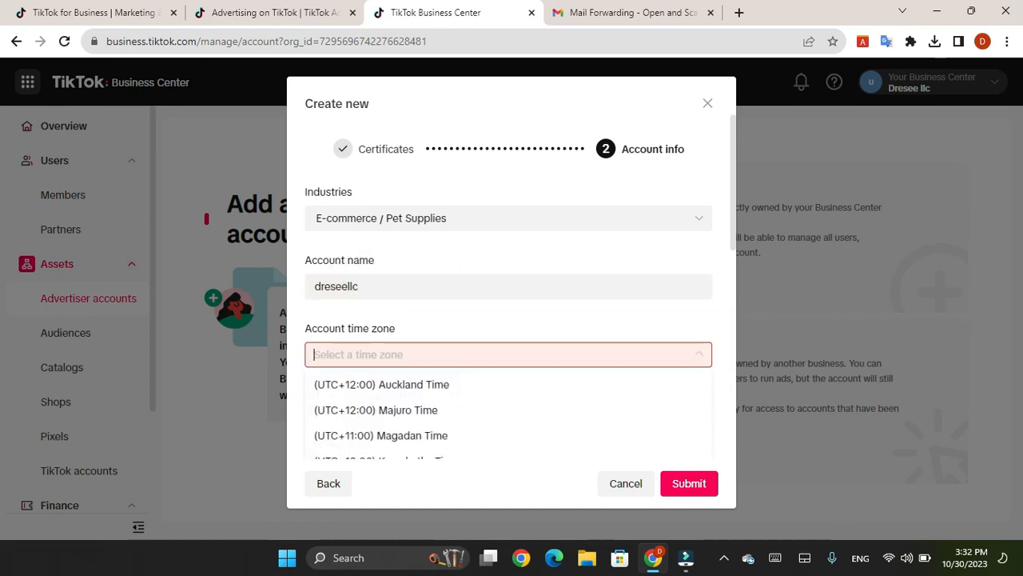
# Step: Set the account time zone to (UTC-05:00) New York Time
pyautogui.scroll(-10, 509, 412)
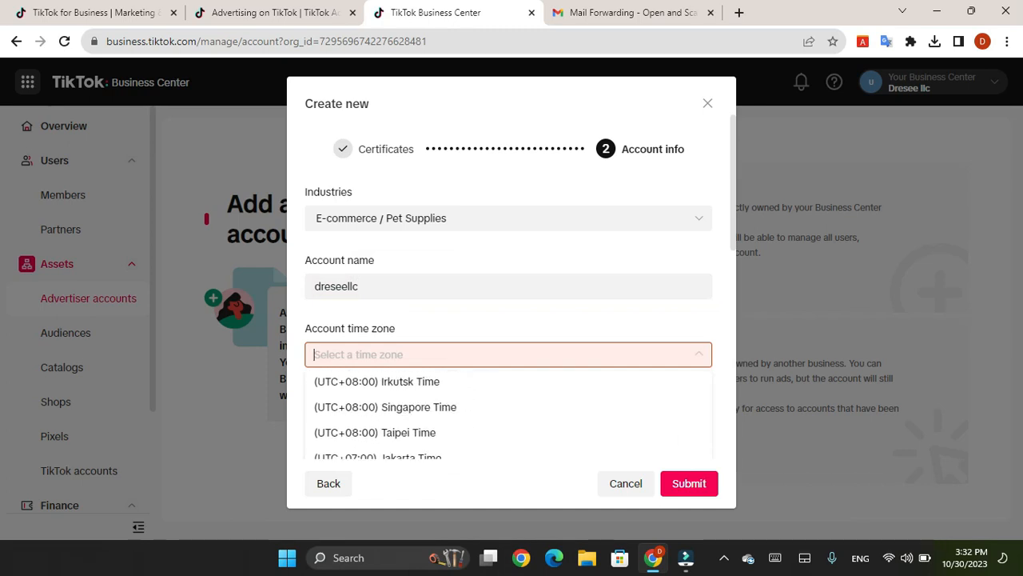
pyautogui.scroll(-4, 509, 412)
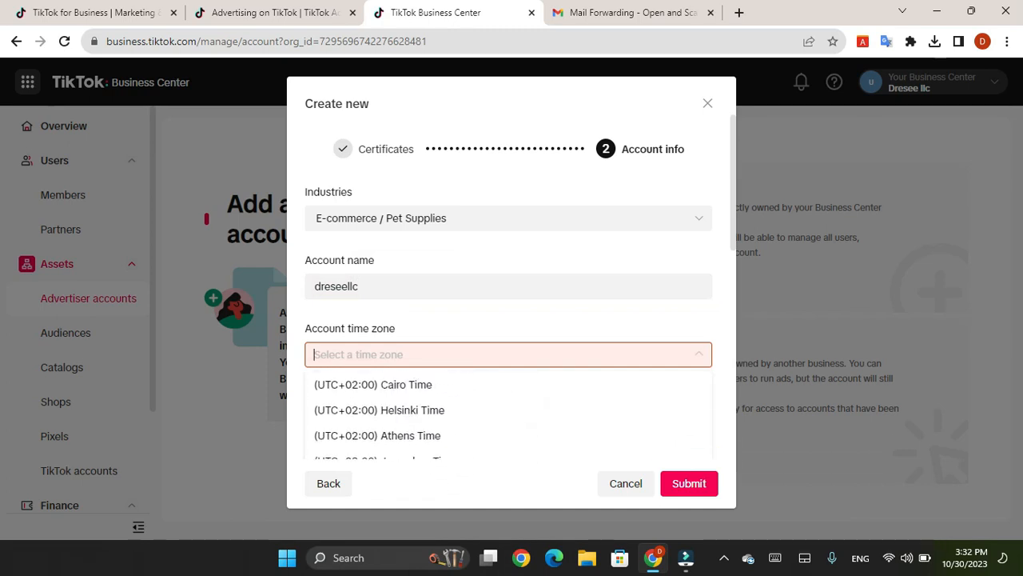
pyautogui.scroll(-5, 508, 412)
pyautogui.scroll(-5, 509, 412)
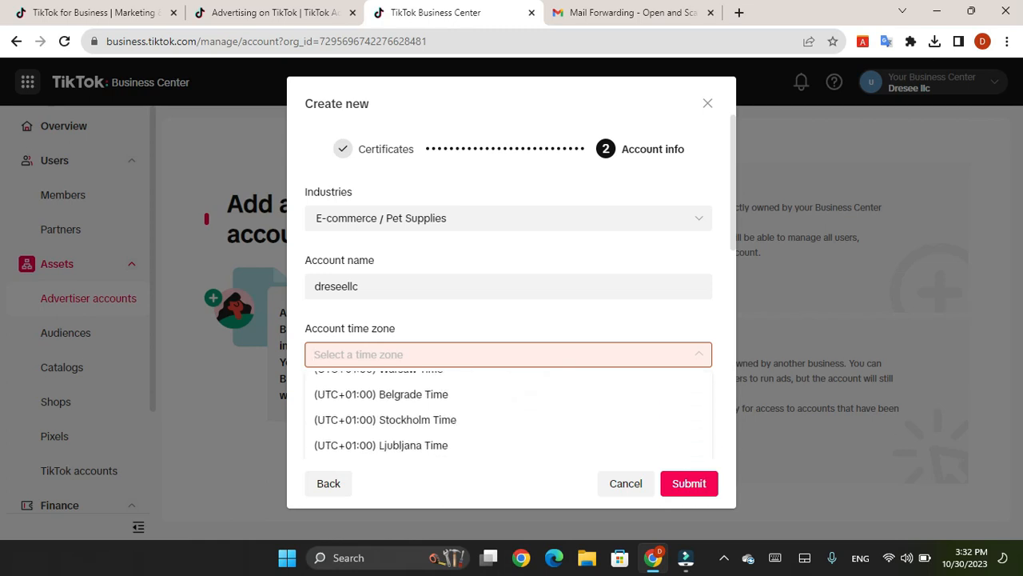
pyautogui.scroll(-10, 401, 452)
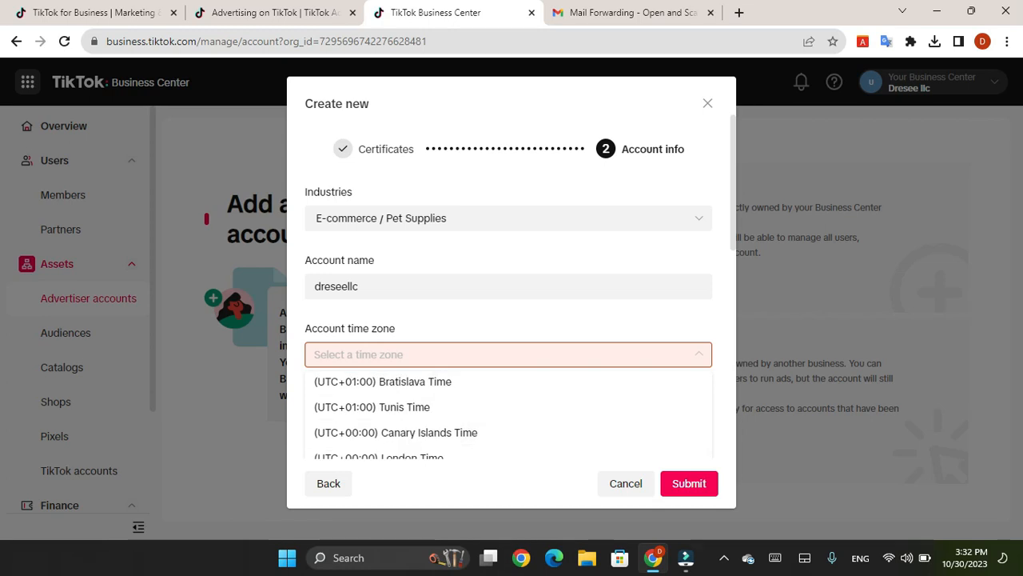
pyautogui.scroll(-10, 509, 415)
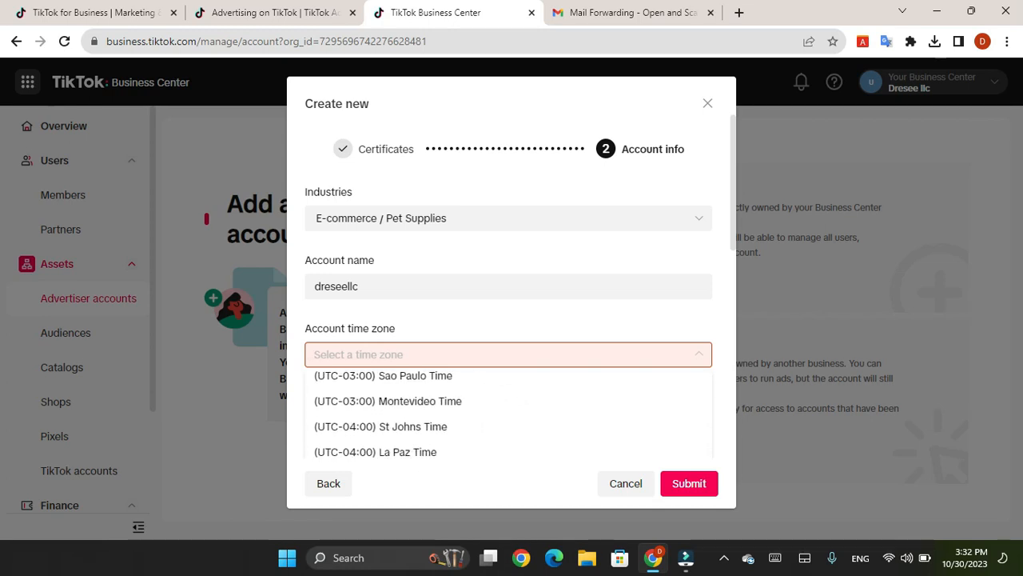
pyautogui.scroll(-5, 509, 416)
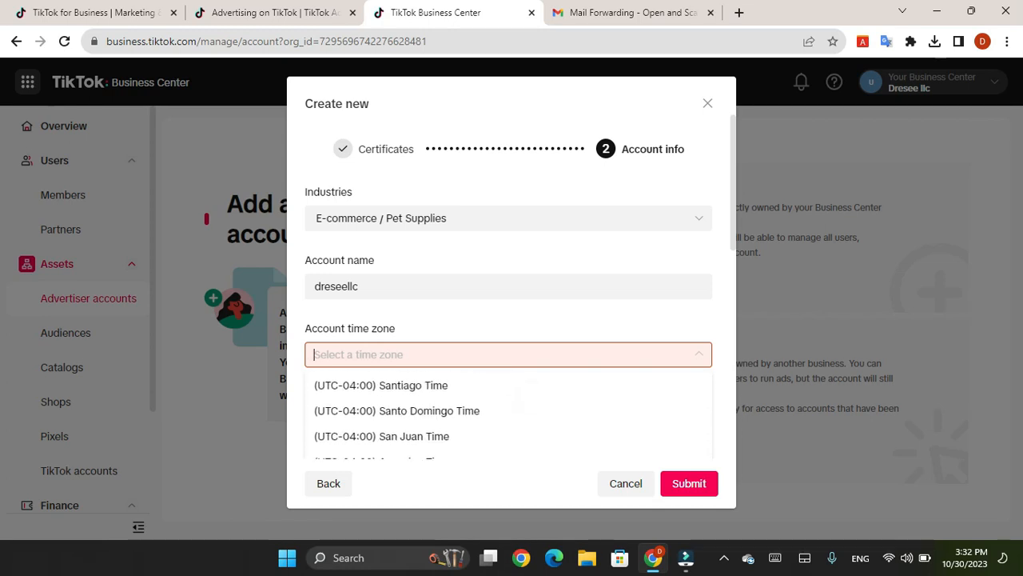
pyautogui.click(508, 417)
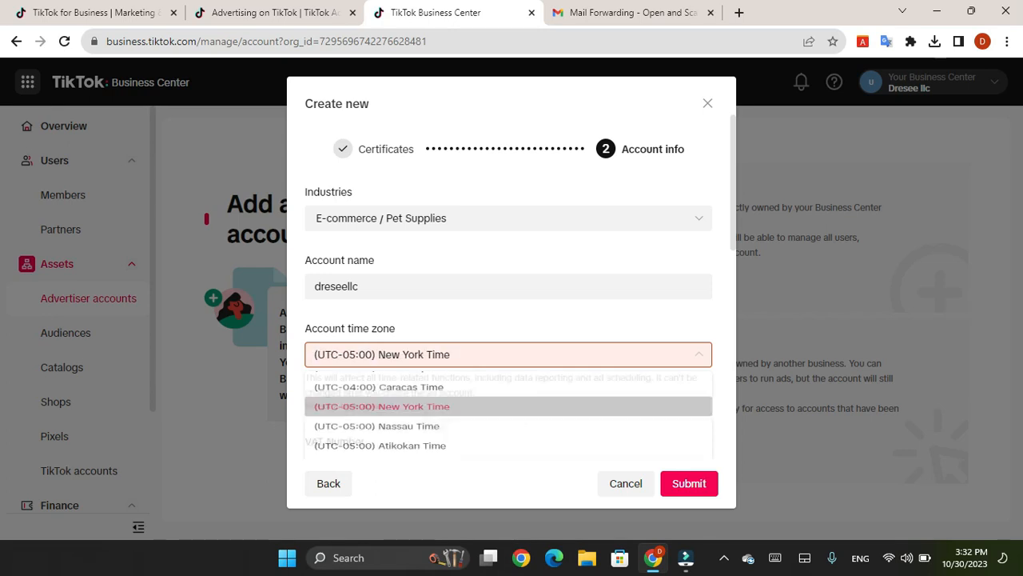
pyautogui.scroll(-7, 511, 319)
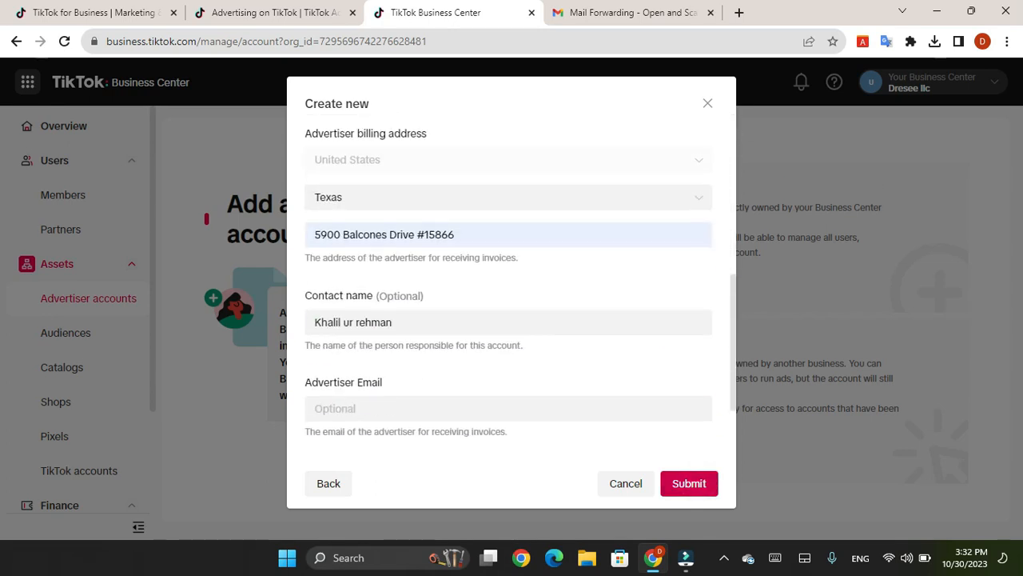
# Step: Submit the dreseellc ad account and return to the Business Center home
pyautogui.click(688, 483)
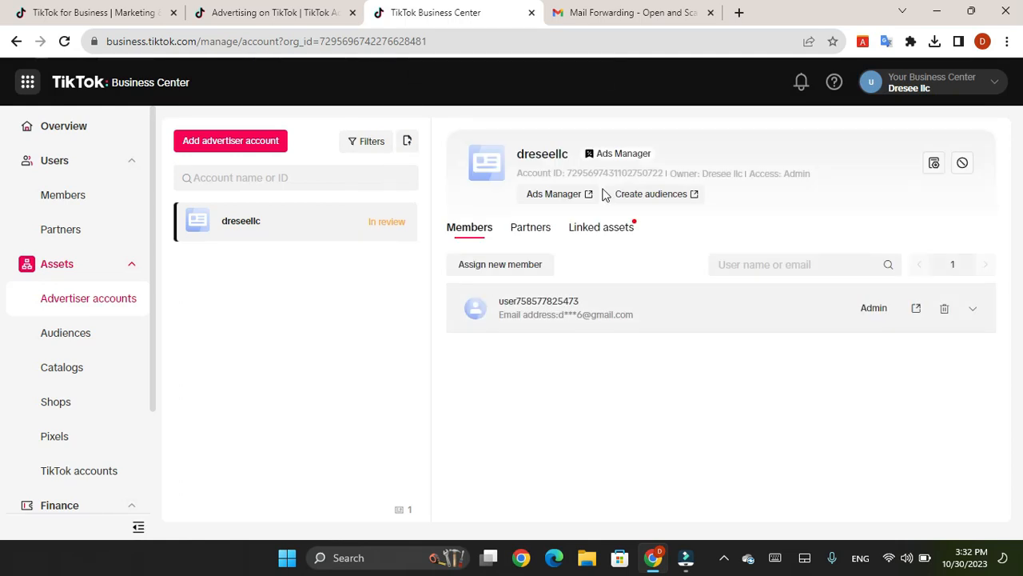
pyautogui.click(77, 88)
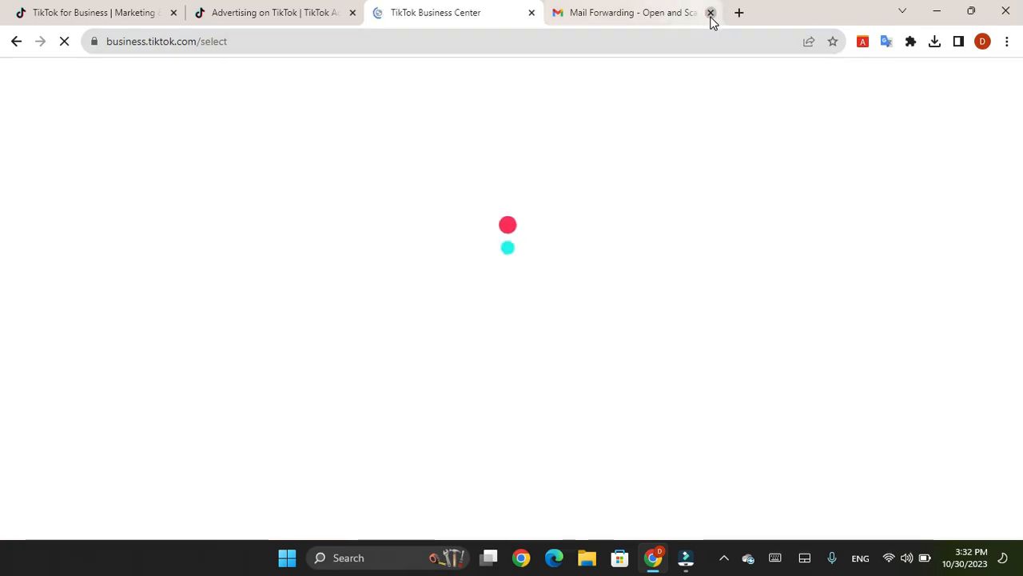
# Step: Close the Gmail mail forwarding tab, confirming Leave site
pyautogui.click(711, 14)
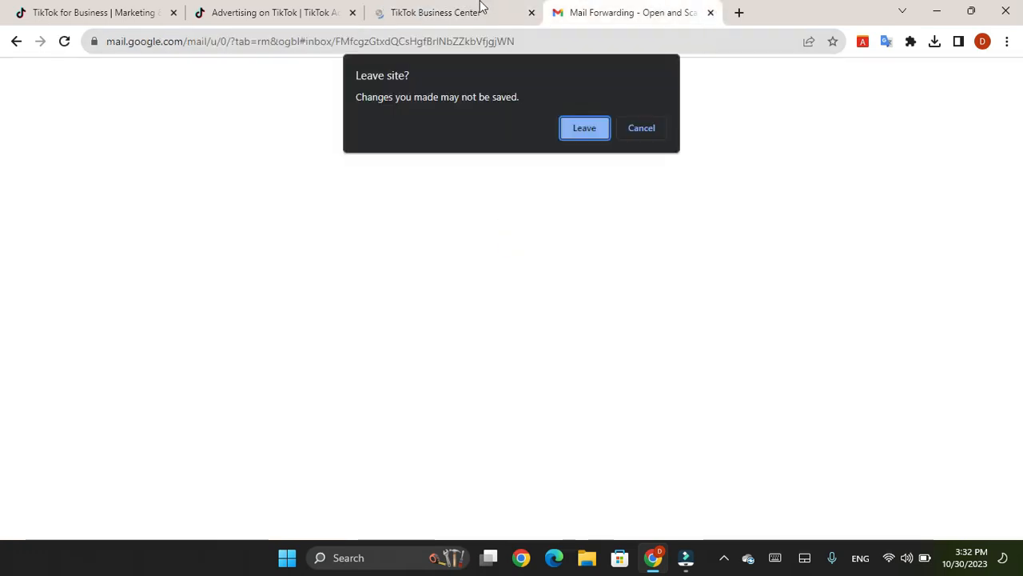
pyautogui.click(577, 133)
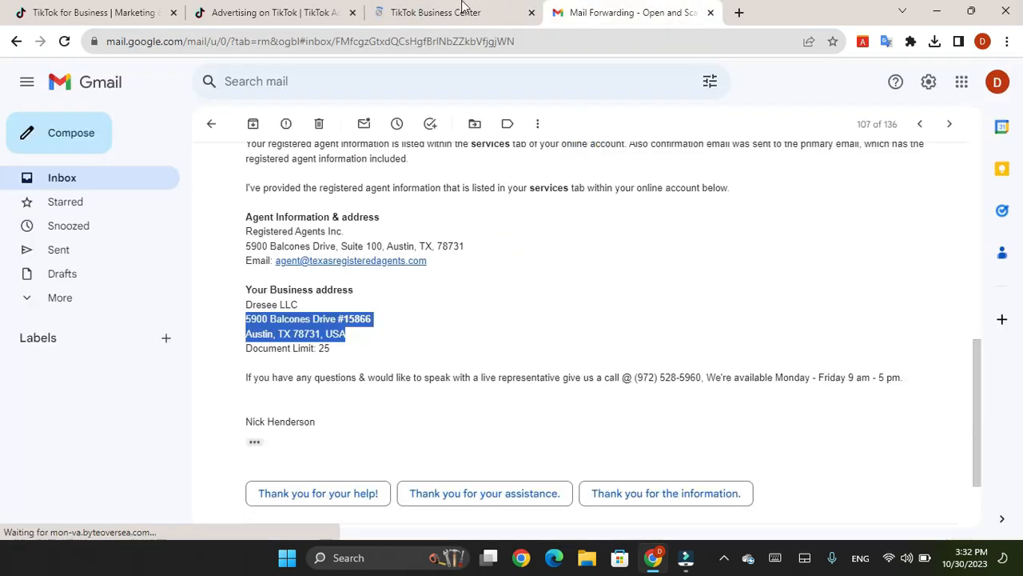